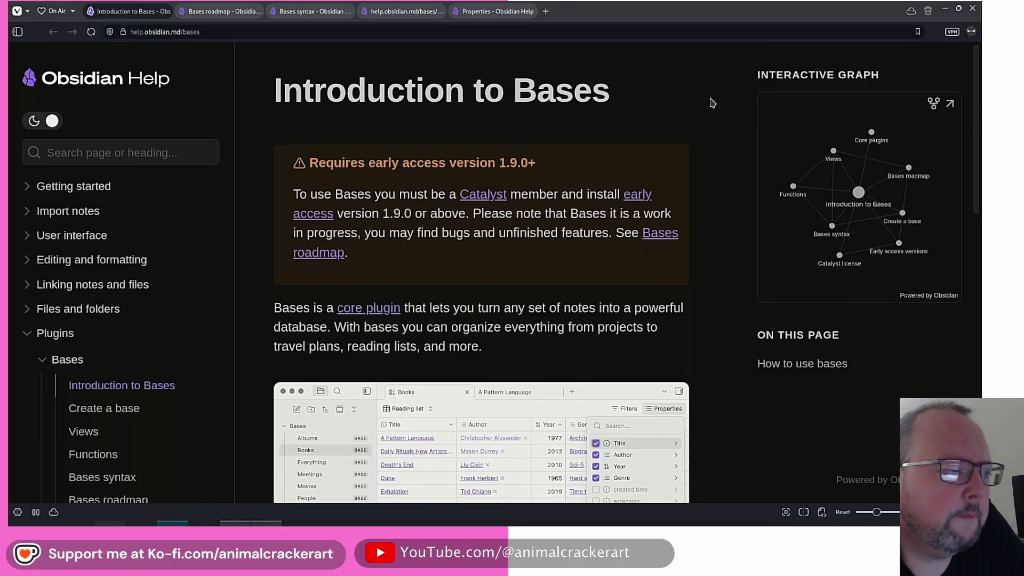
Step: Bring Obsidian forward and show the Movies base table with the file explorer visible
scroll(720, 109, "down", 5)
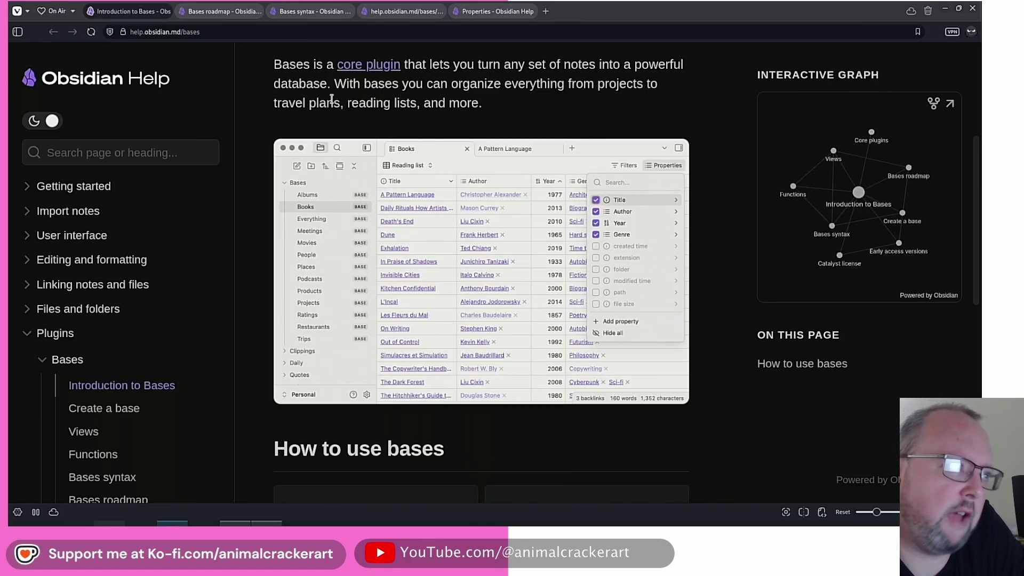
scroll(404, 100, "down", 1)
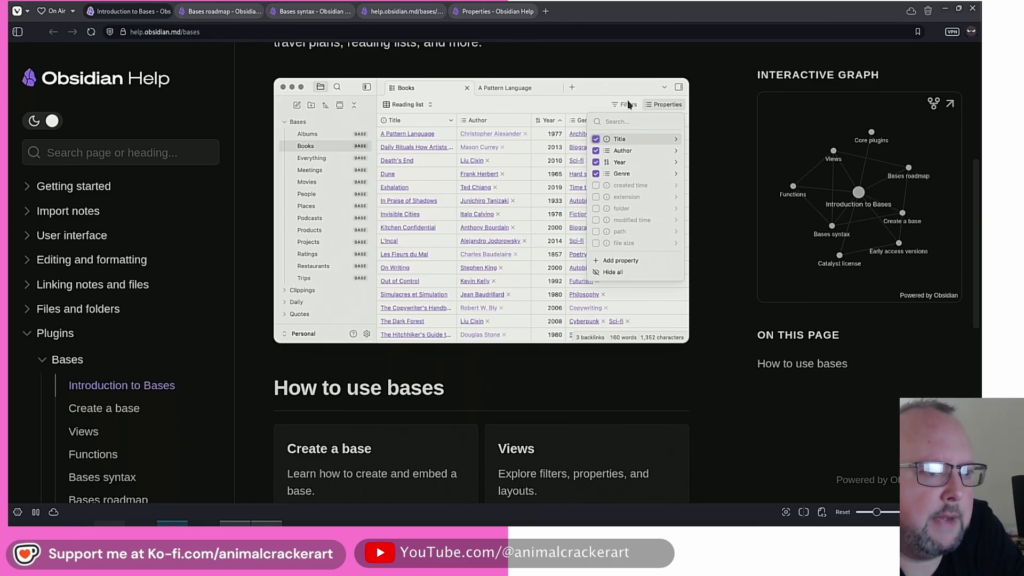
scroll(717, 195, "down", 5)
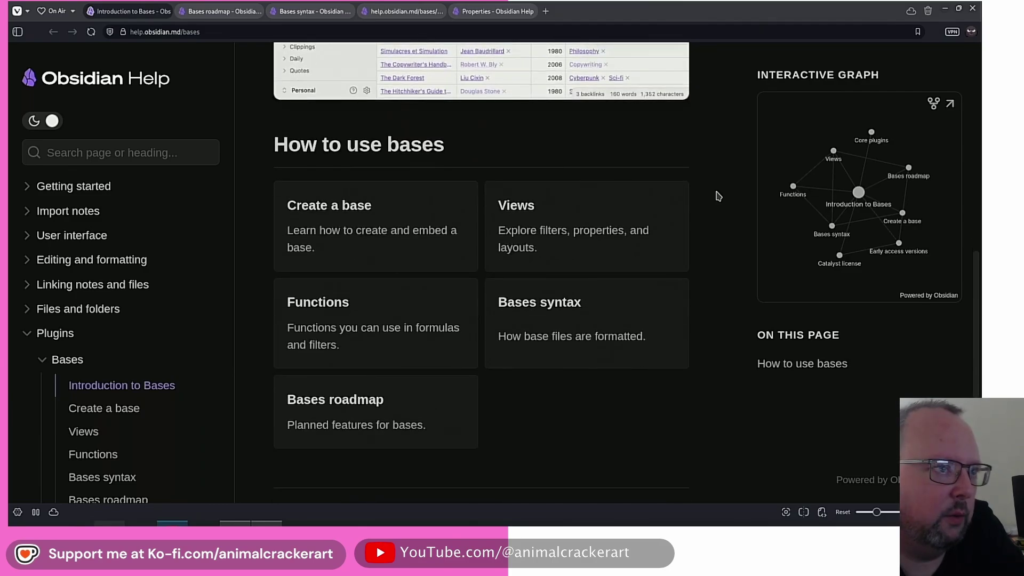
scroll(717, 196, "up", 6)
left_click(266, 523)
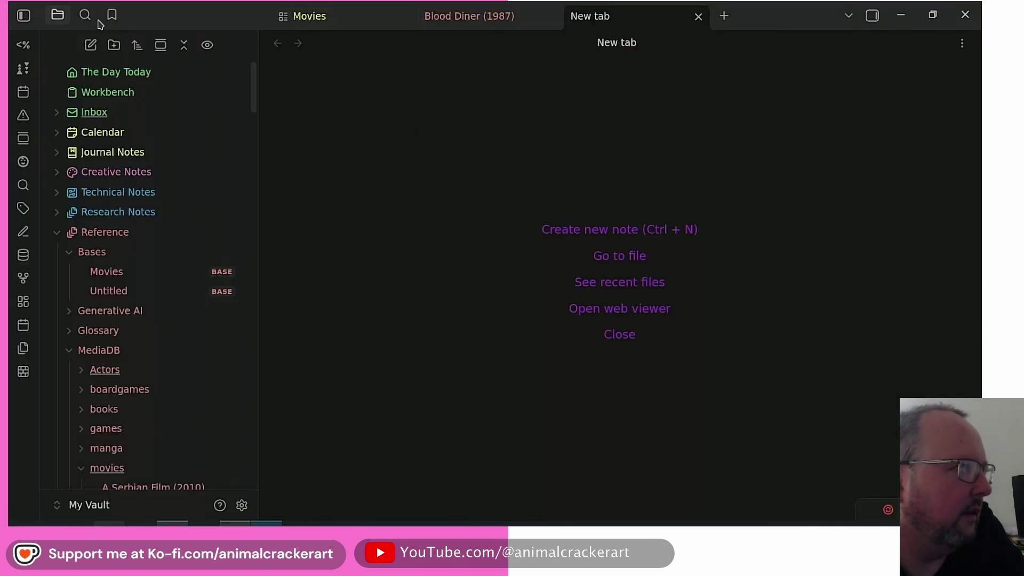
left_click(16, 19)
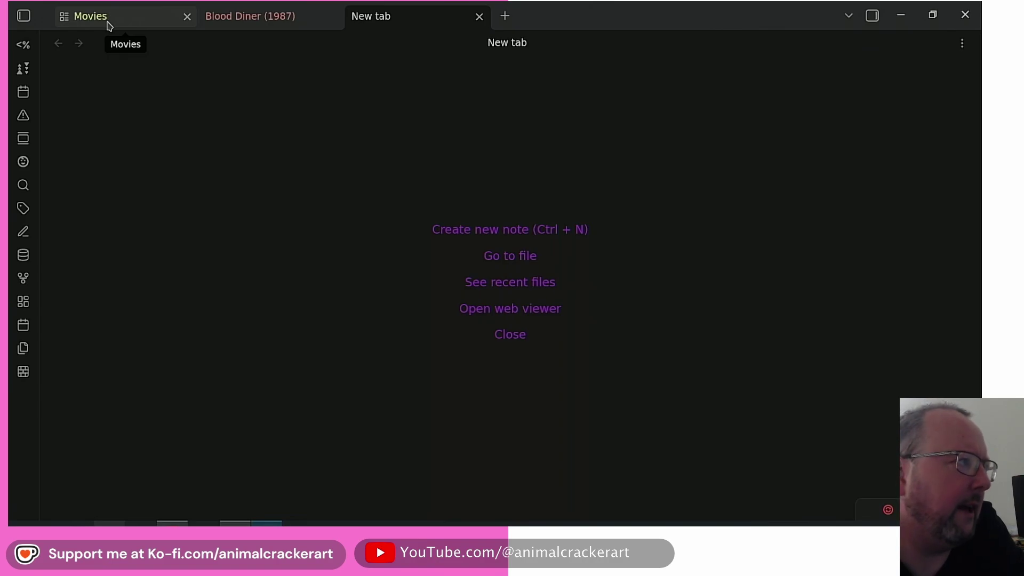
left_click(109, 25)
scroll(504, 165, "up", 4)
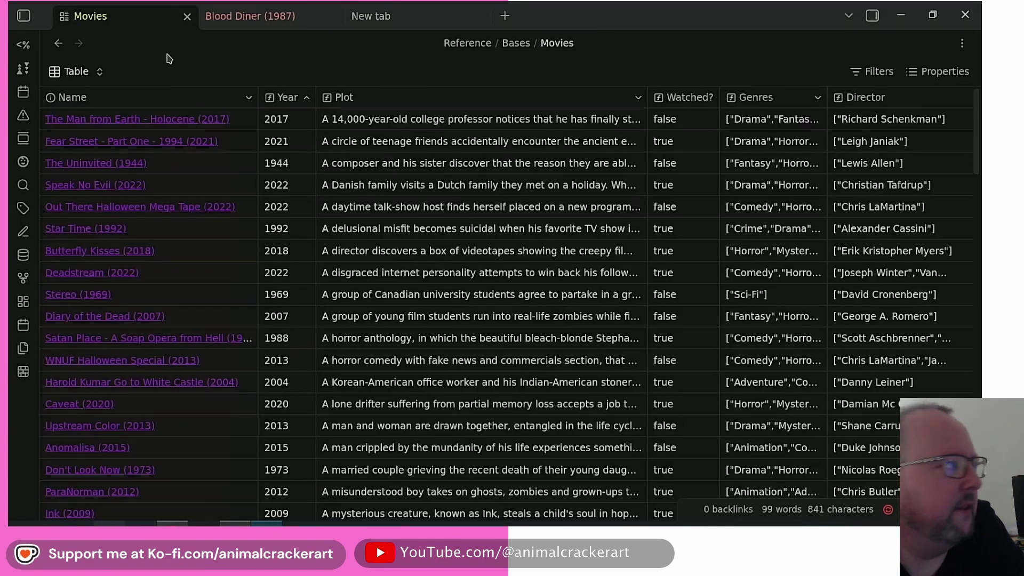
left_click(24, 16)
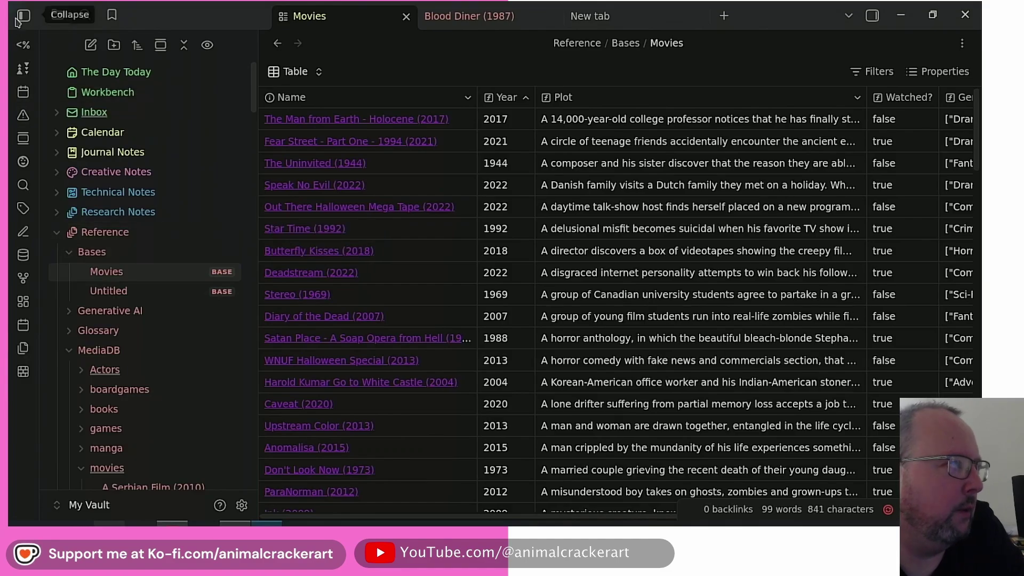
Step: Inspect the Bases folder's context menu, then hide the file list
right_click(87, 252)
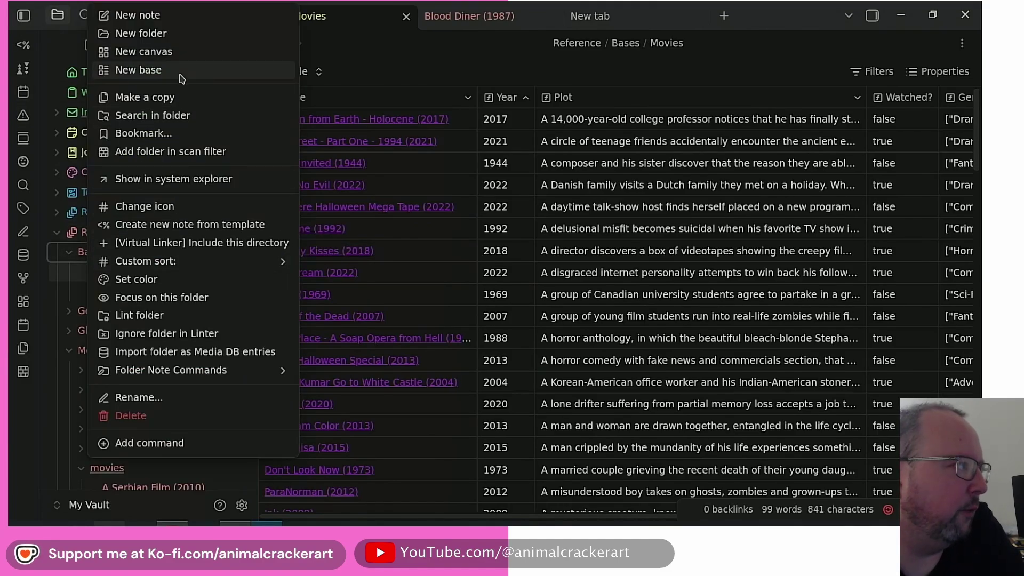
left_click(24, 16)
left_click(23, 17)
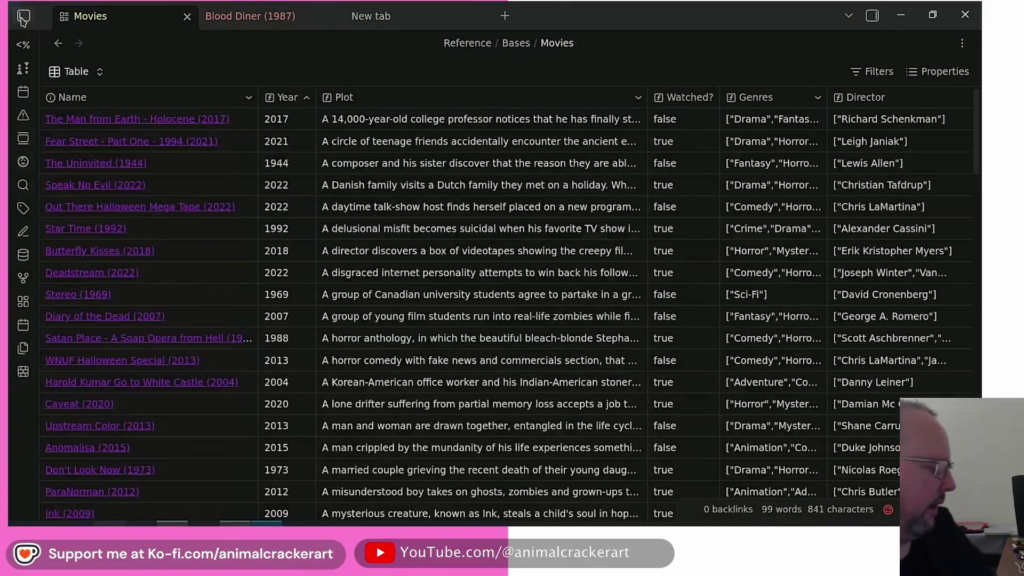
Step: Search the command palette for 'bases', view the Movies filters, and switch to the new tab
key("ctrl+p")
type("base")
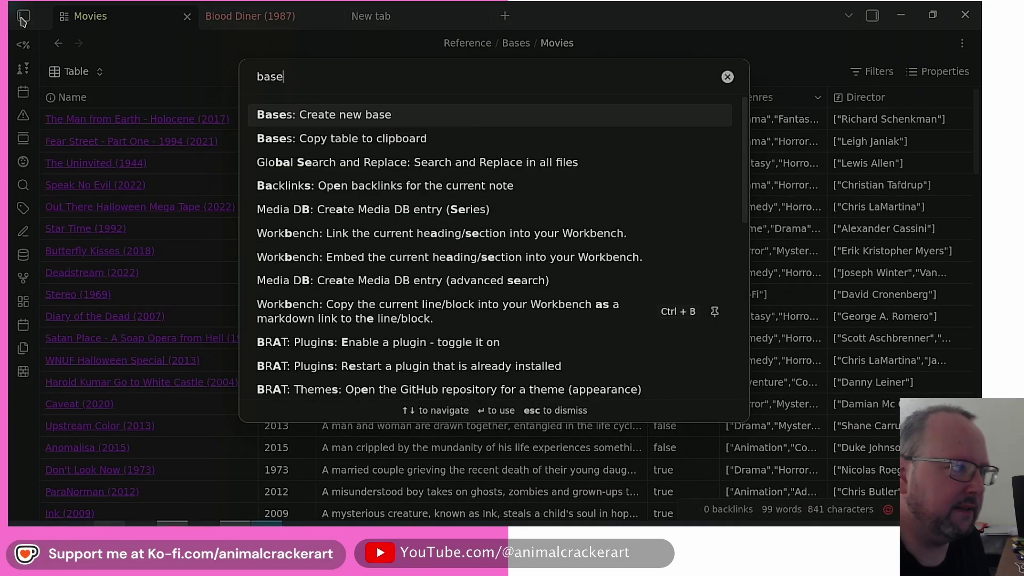
key("Down")
type("s")
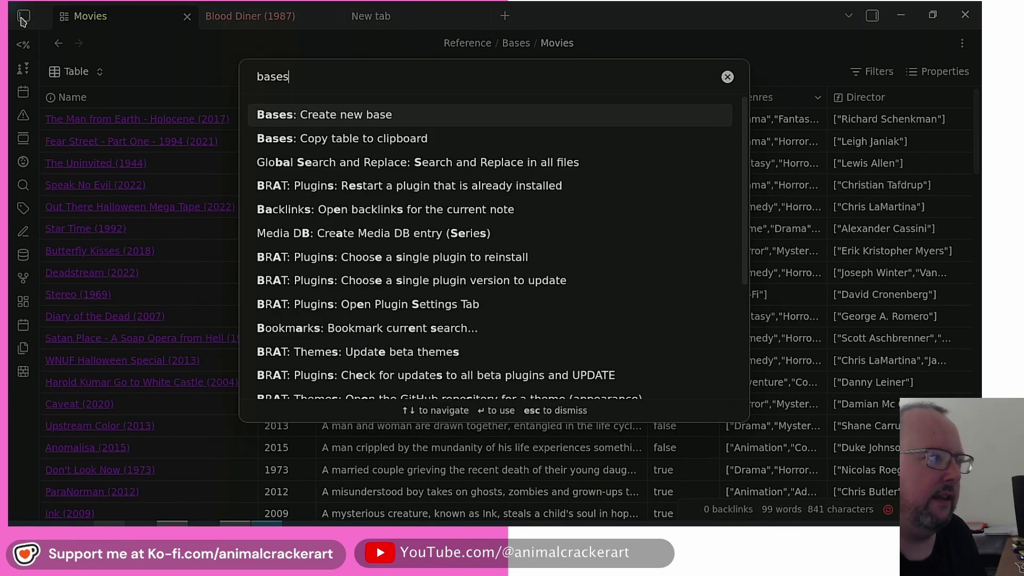
key("Escape")
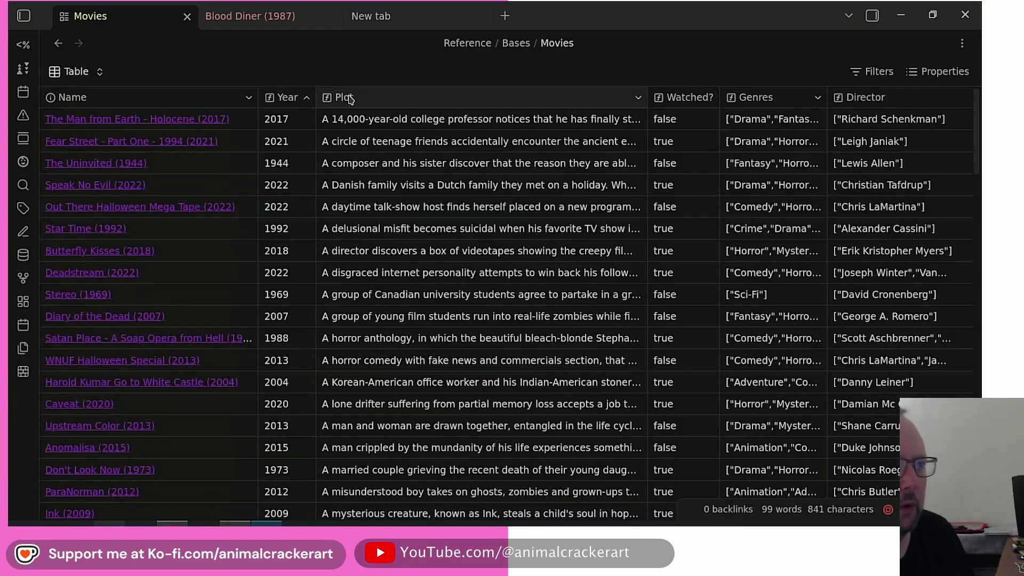
left_click(871, 71)
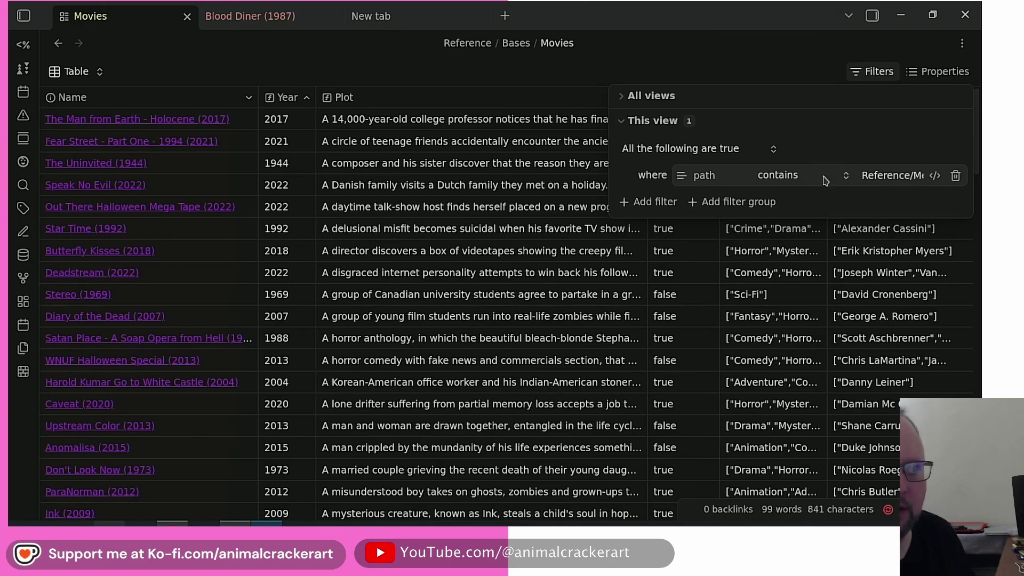
left_click(394, 16)
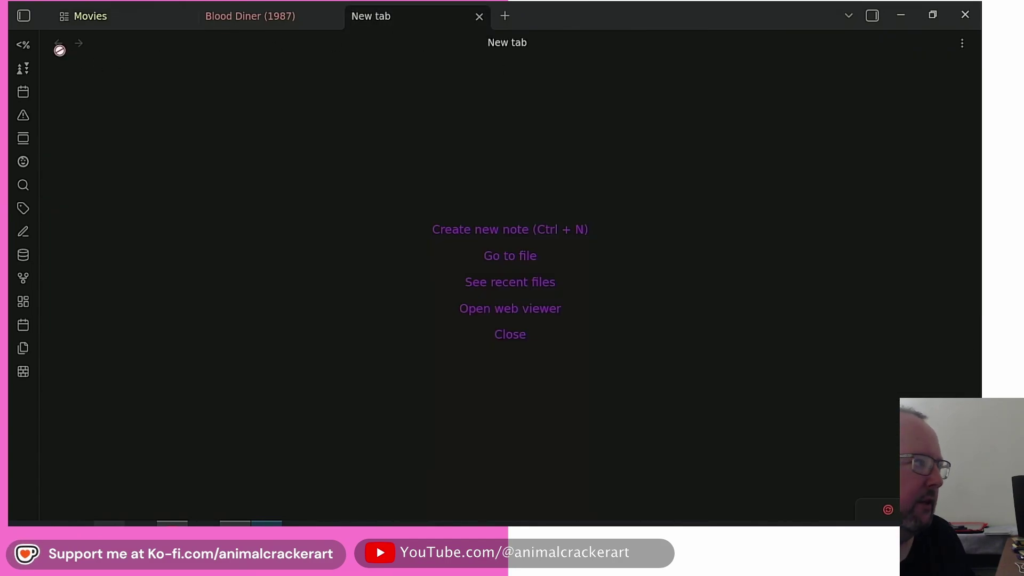
Step: Create a new base named MOVIEBASE inside the Bases folder
left_click(23, 16)
right_click(107, 250)
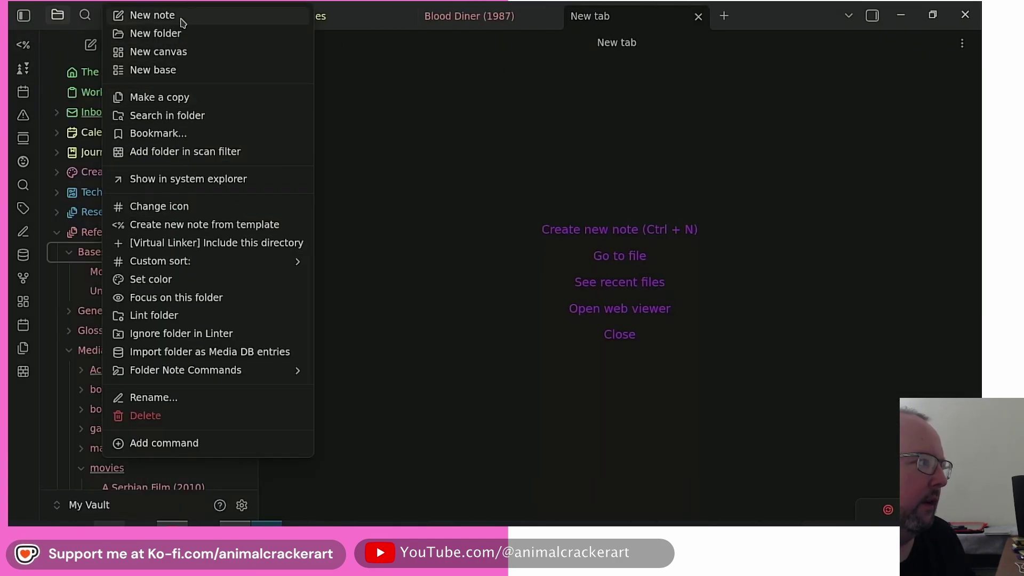
left_click(174, 71)
type("MOVIEBASE")
key("Return")
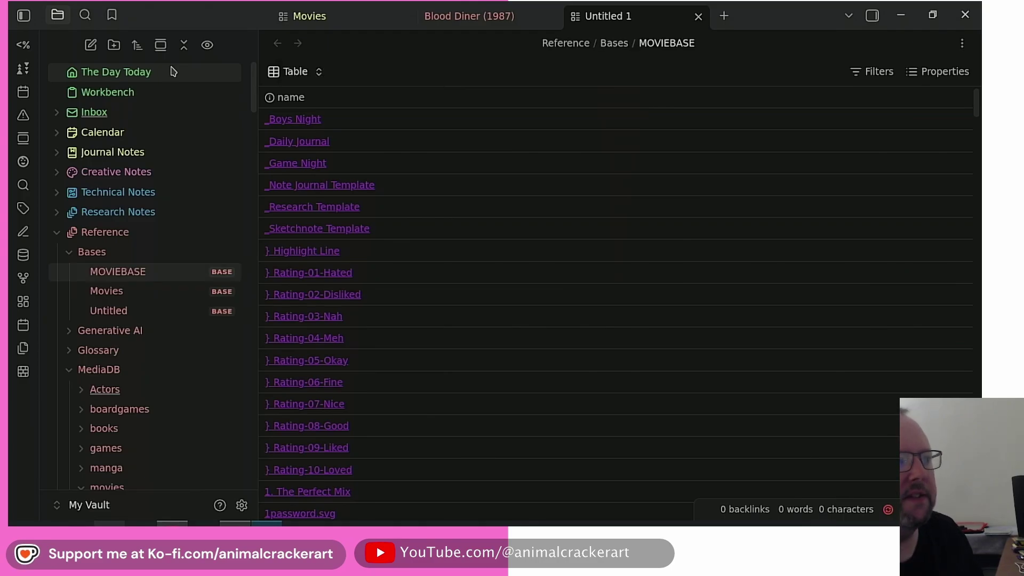
Step: Add an all-views filter on the tags property
left_click(24, 16)
scroll(224, 211, "down", 15)
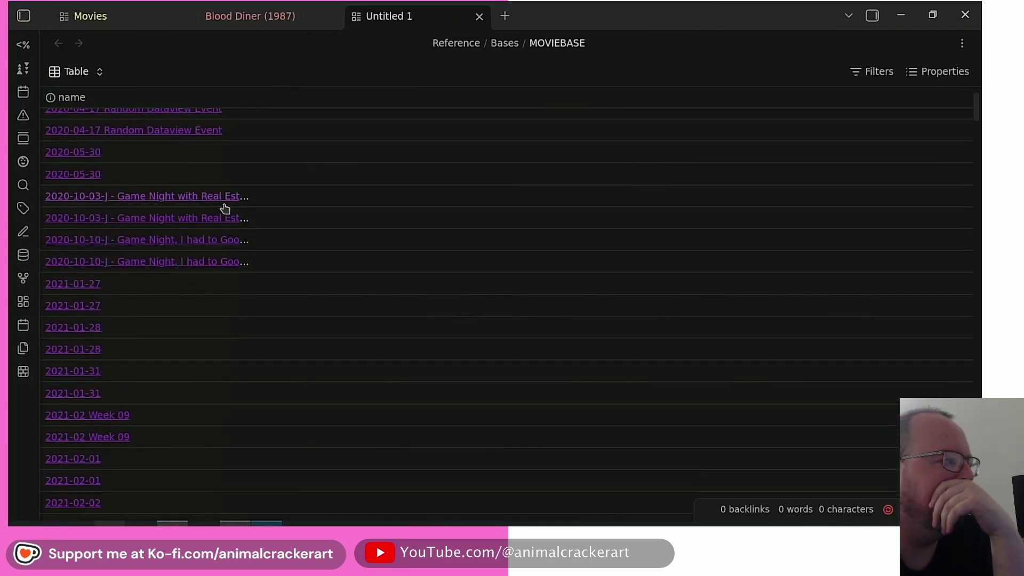
scroll(234, 227, "down", 2)
left_click(872, 71)
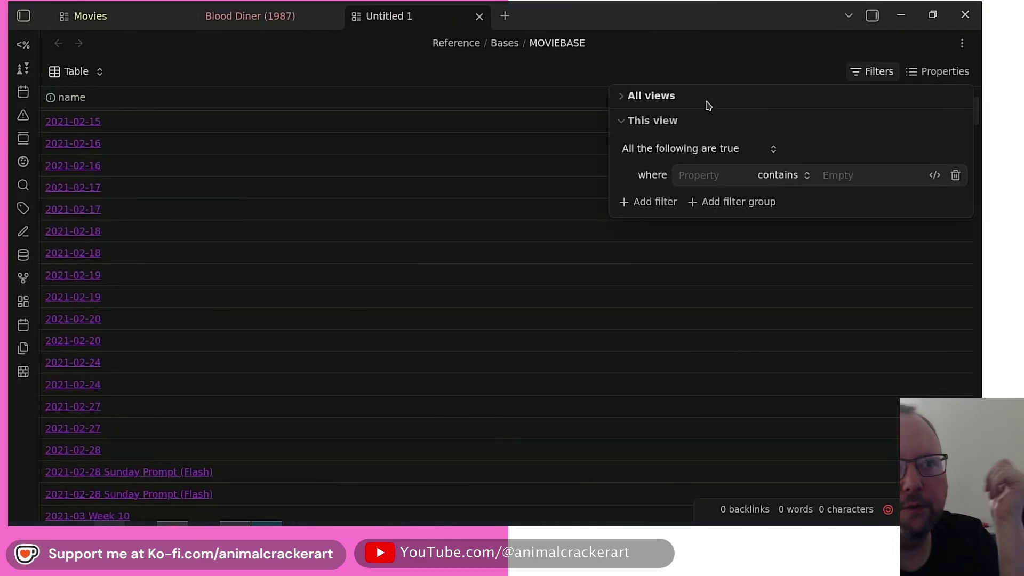
left_click(624, 104)
left_click(706, 151)
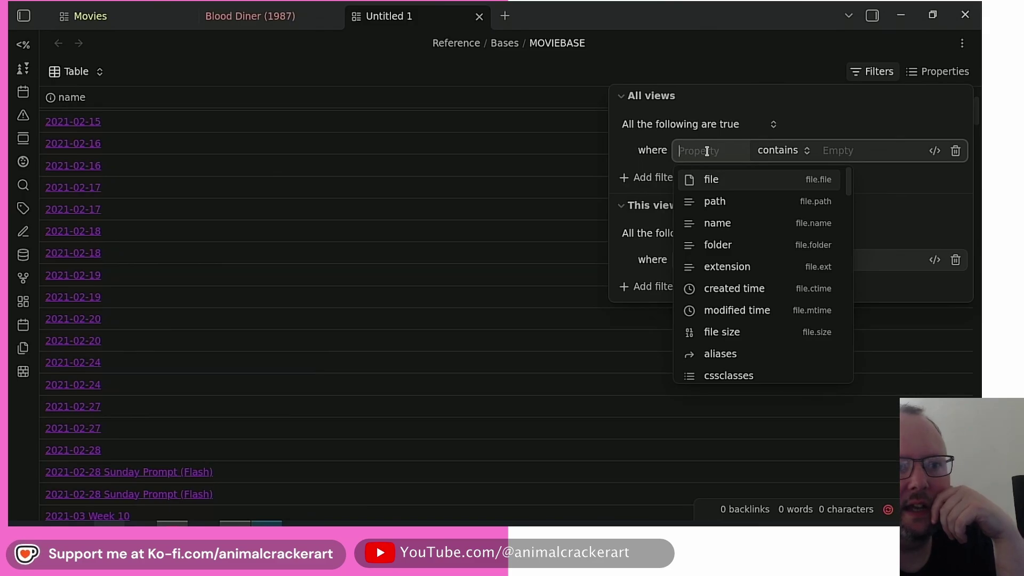
left_click(706, 151)
left_click(707, 151)
scroll(723, 228, "down", 2)
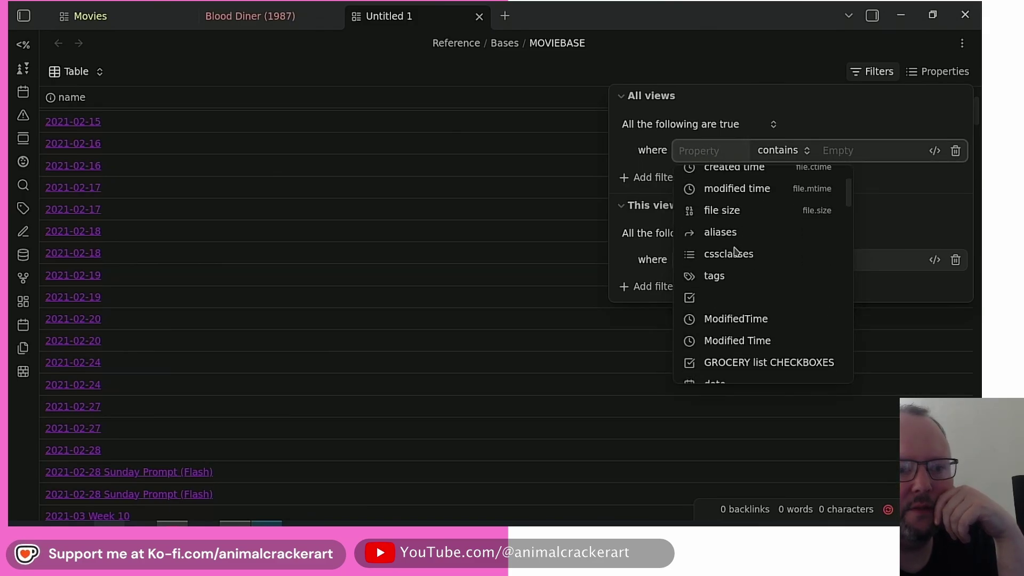
left_click(725, 274)
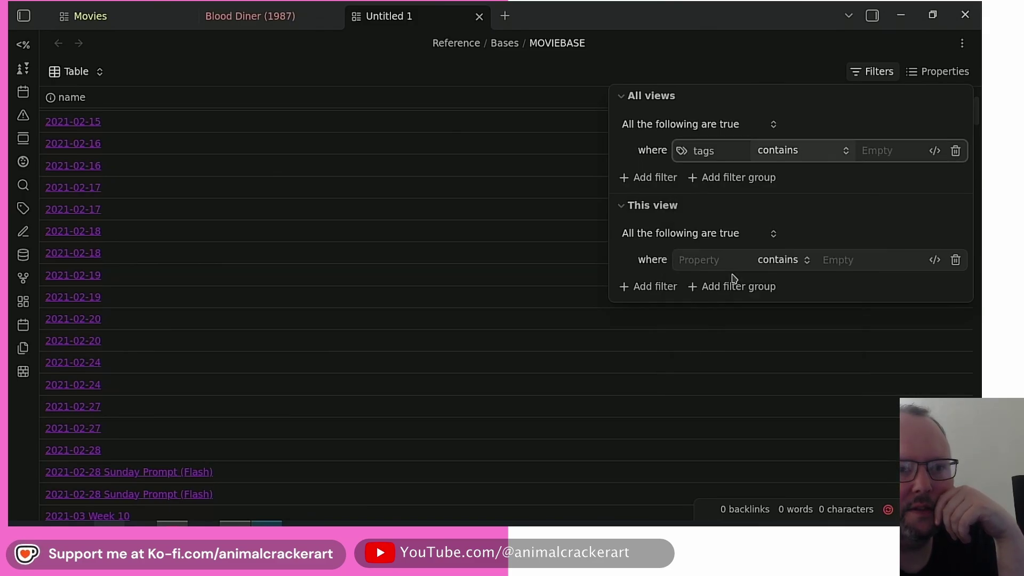
Step: Set the all-views filter to 'tags contains mediaDB/tv/movie'
left_click(845, 150)
left_click(875, 151)
type("tv")
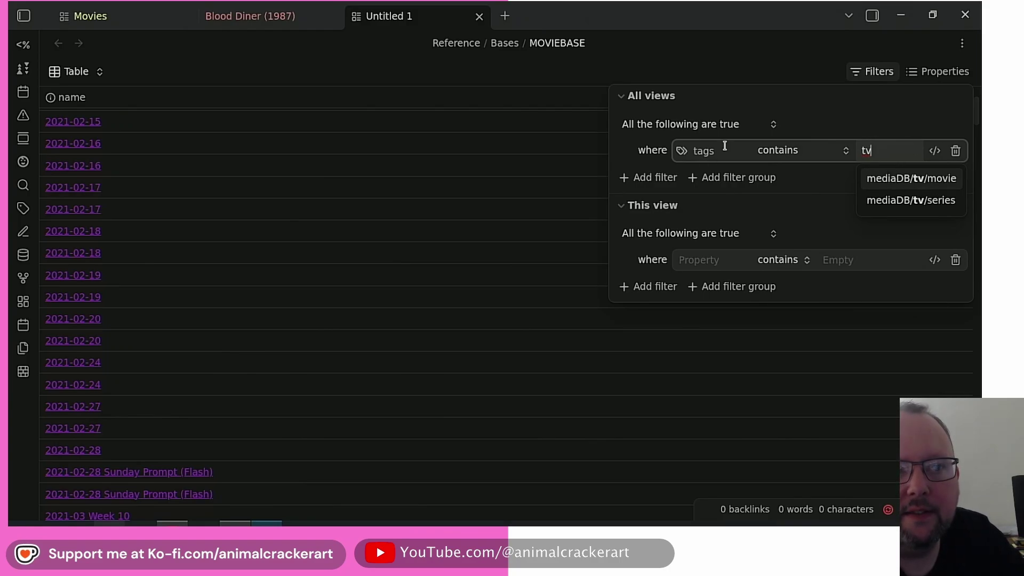
left_click(941, 180)
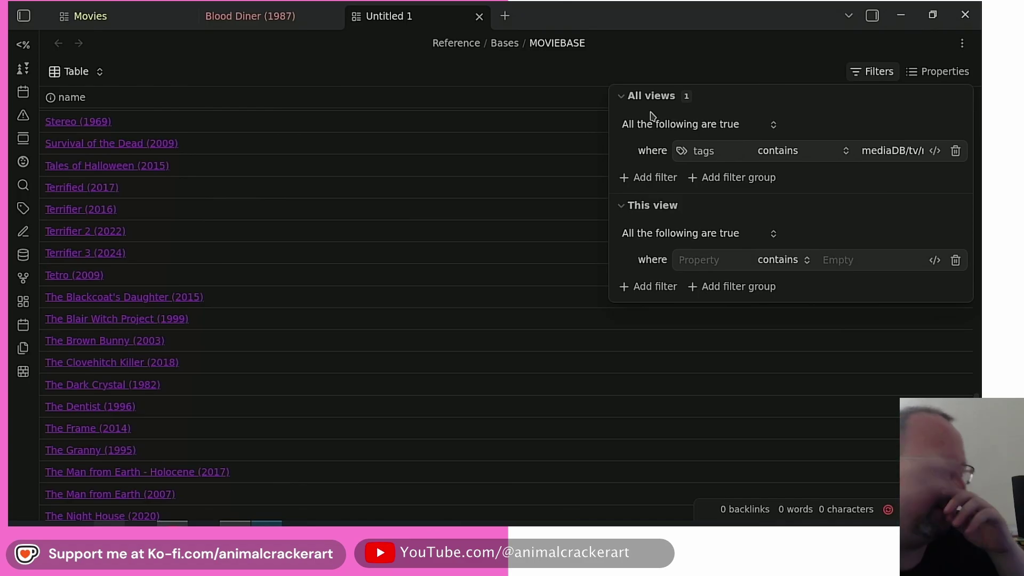
left_click(623, 99)
left_click(546, 78)
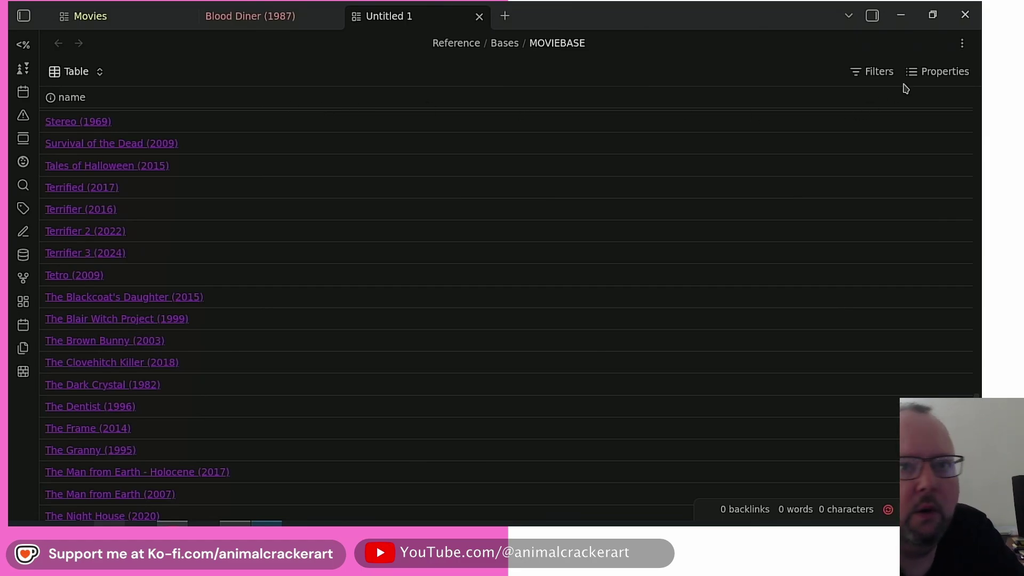
Step: Show the duration, director and actors columns in the MOVIEBASE table
left_click(921, 74)
scroll(874, 227, "down", 3)
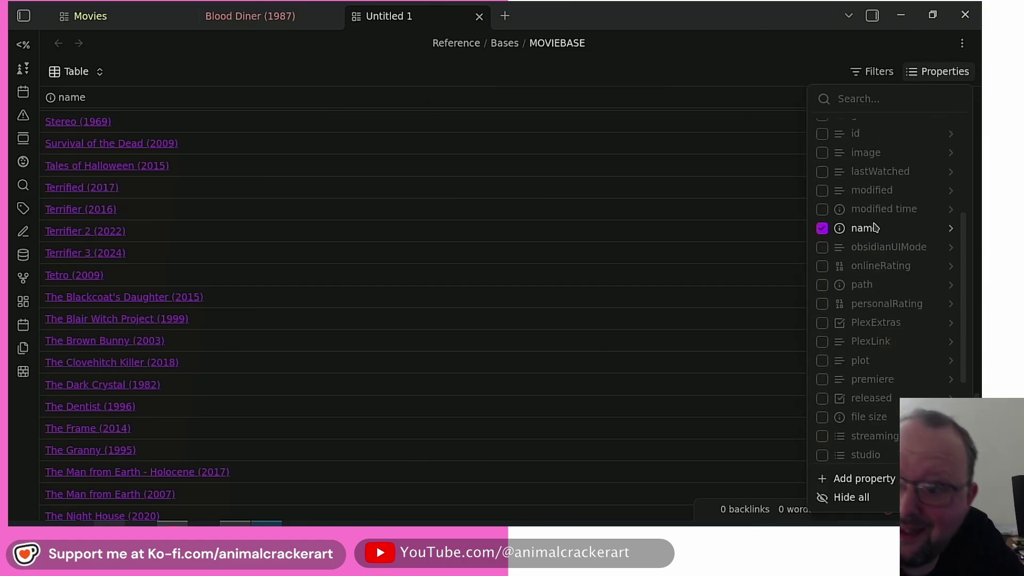
scroll(872, 227, "down", 3)
scroll(871, 266, "up", 10)
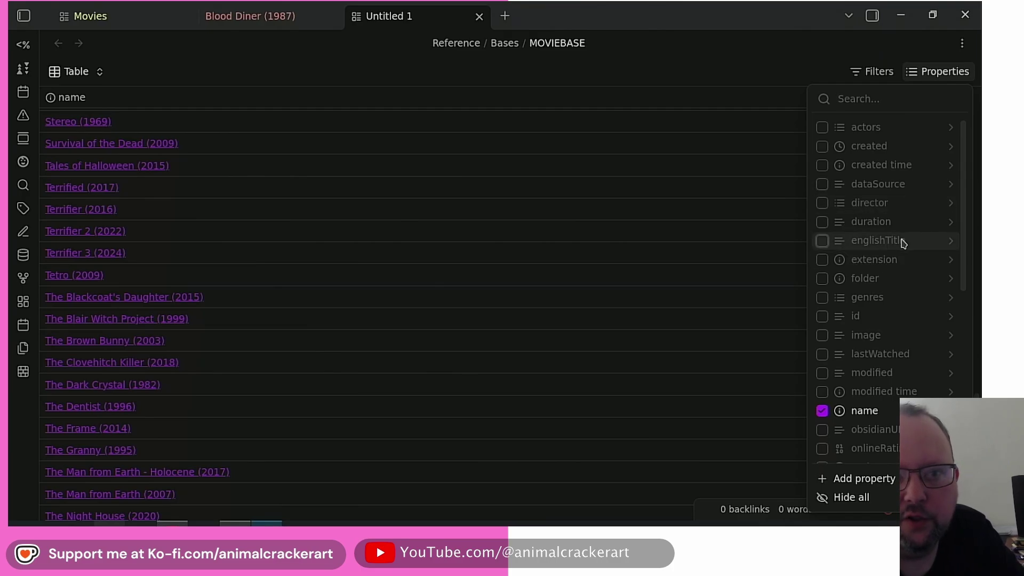
left_click(821, 221)
left_click(821, 203)
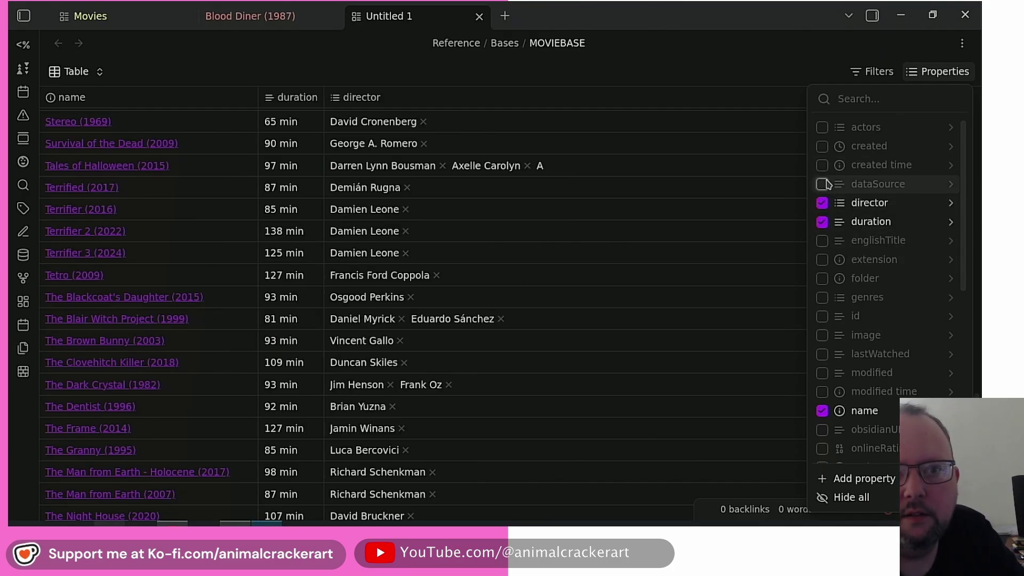
left_click(821, 126)
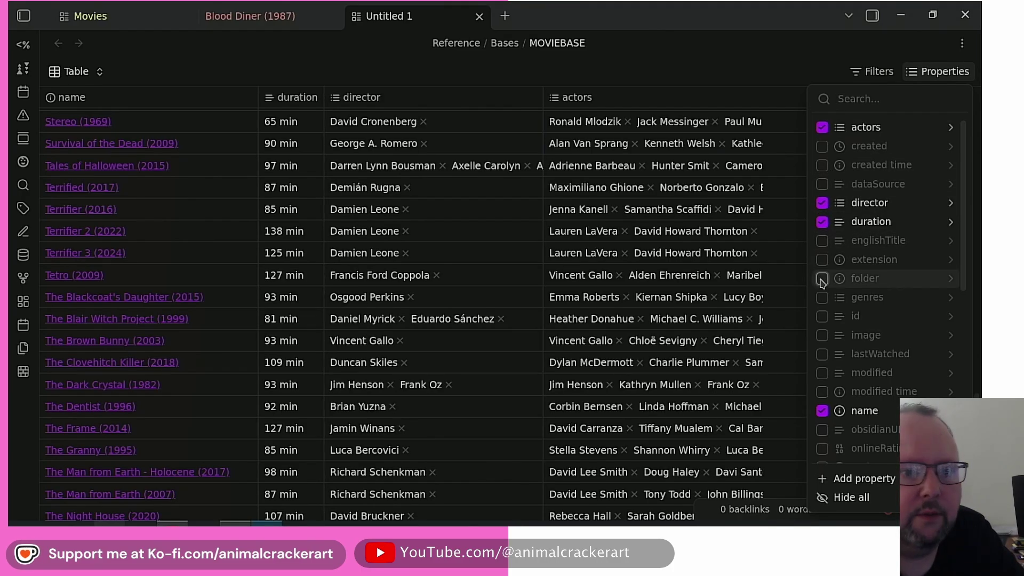
scroll(825, 291, "down", 5)
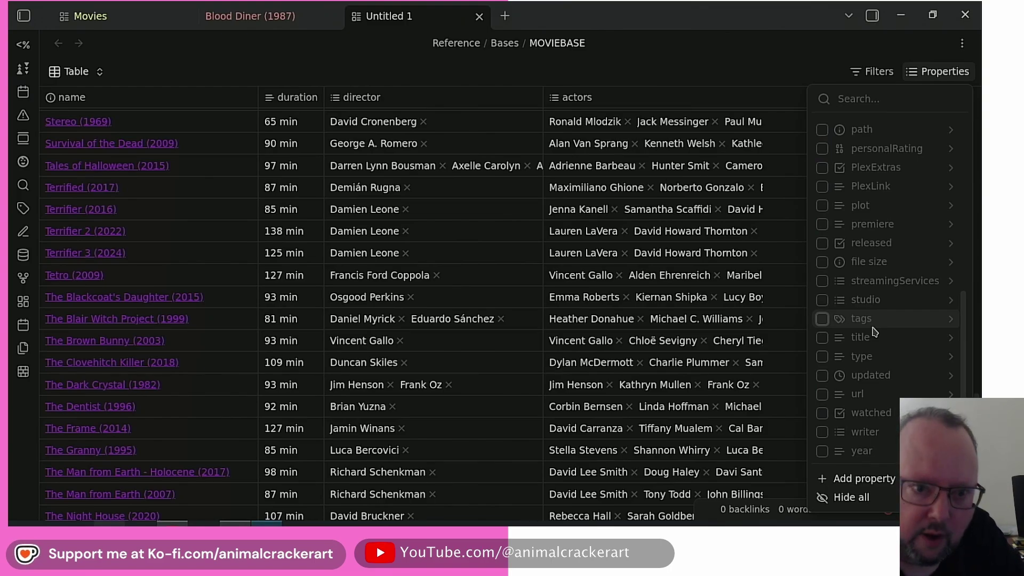
left_click(783, 72)
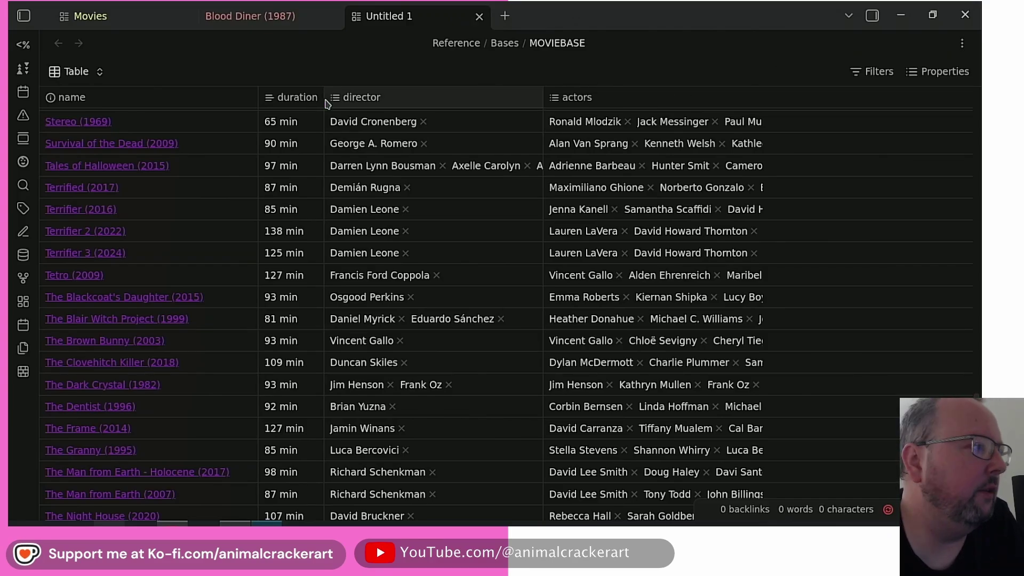
Step: Widen the director column and move duration to the end
mouse_move(324, 98)
left_mouse_down()
mouse_move(354, 98)
mouse_move(118, 101)
mouse_move(266, 100)
left_mouse_up()
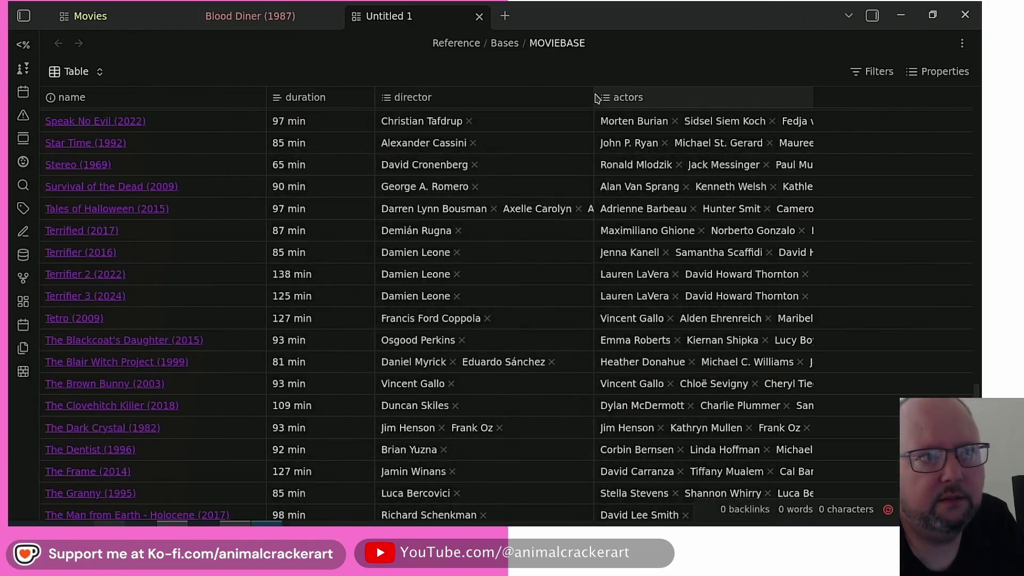
left_click_drag(594, 97, 626, 97)
scroll(717, 141, "up", 2)
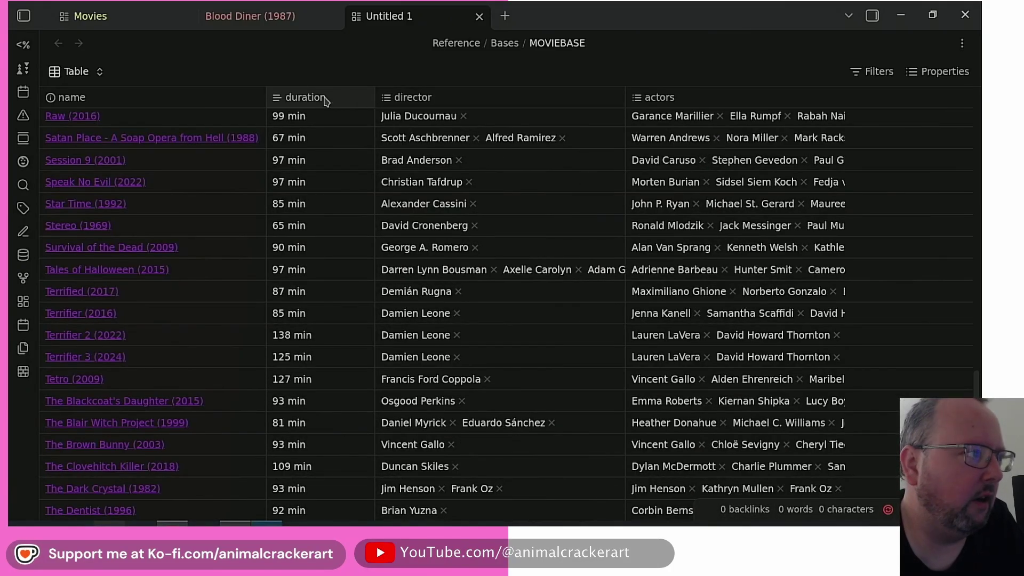
left_click_drag(306, 99, 805, 98)
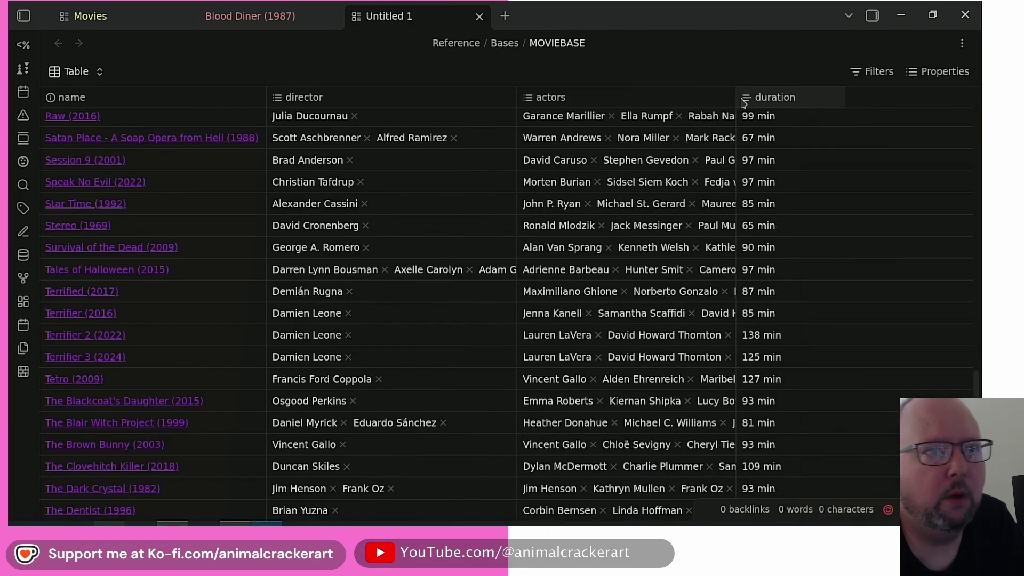
Step: Move the name column after director and sort ascending by director
left_click_drag(69, 99, 411, 130)
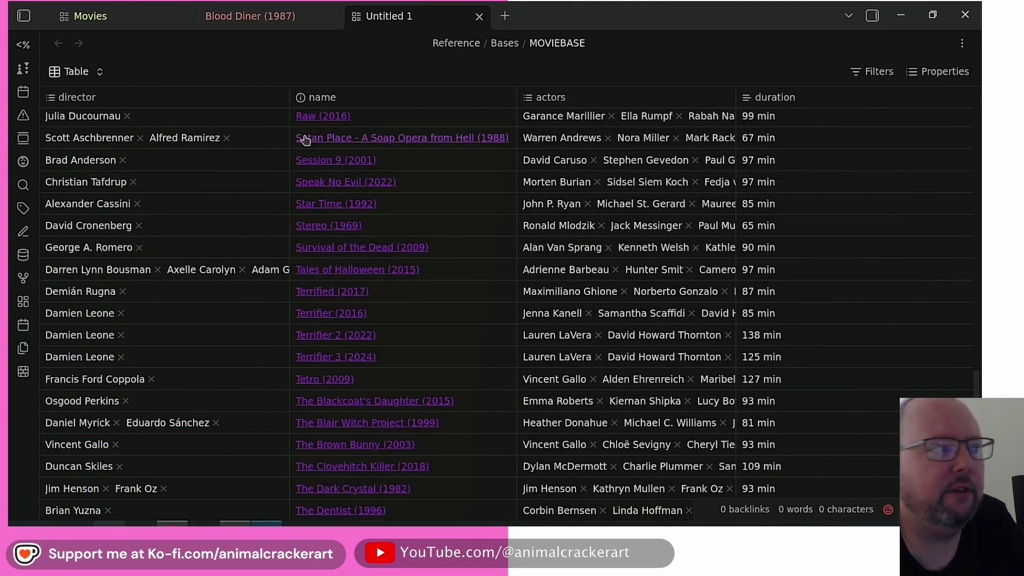
scroll(465, 172, "up", 5)
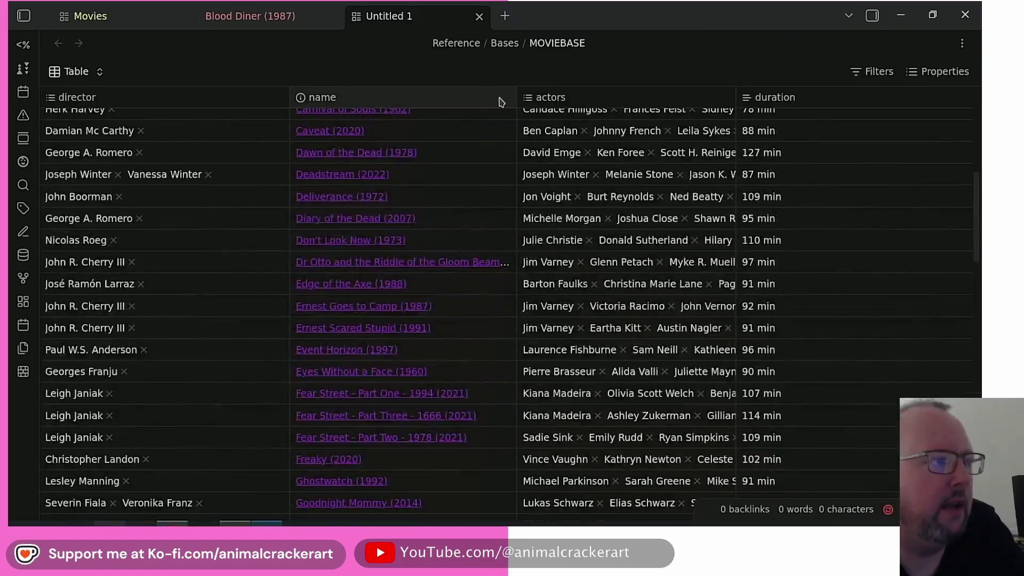
left_click(147, 102)
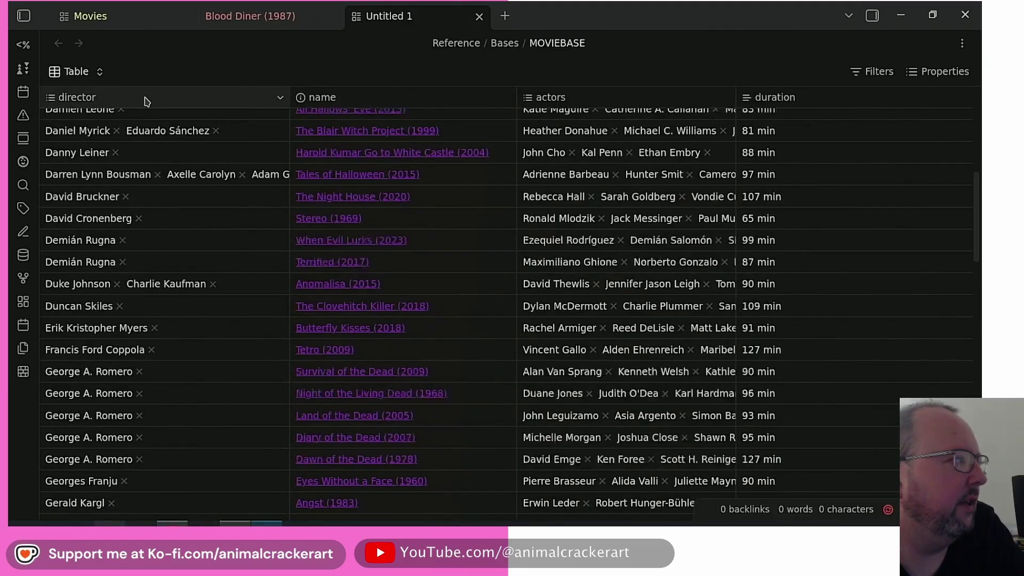
left_click(282, 98)
left_click(282, 98)
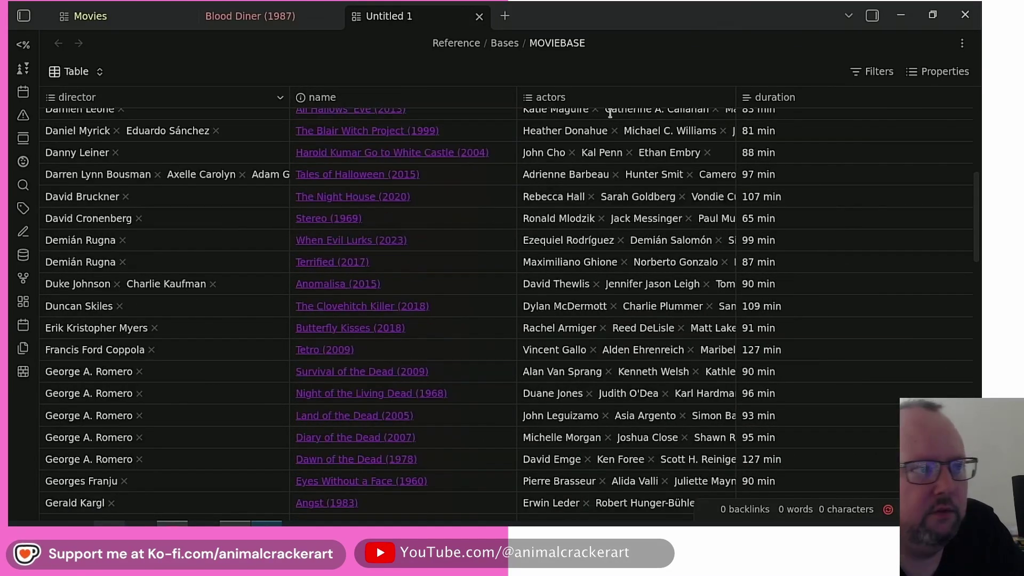
Step: Sort the movies by actors in ascending order
left_click(676, 101)
left_click(676, 101)
left_click(676, 102)
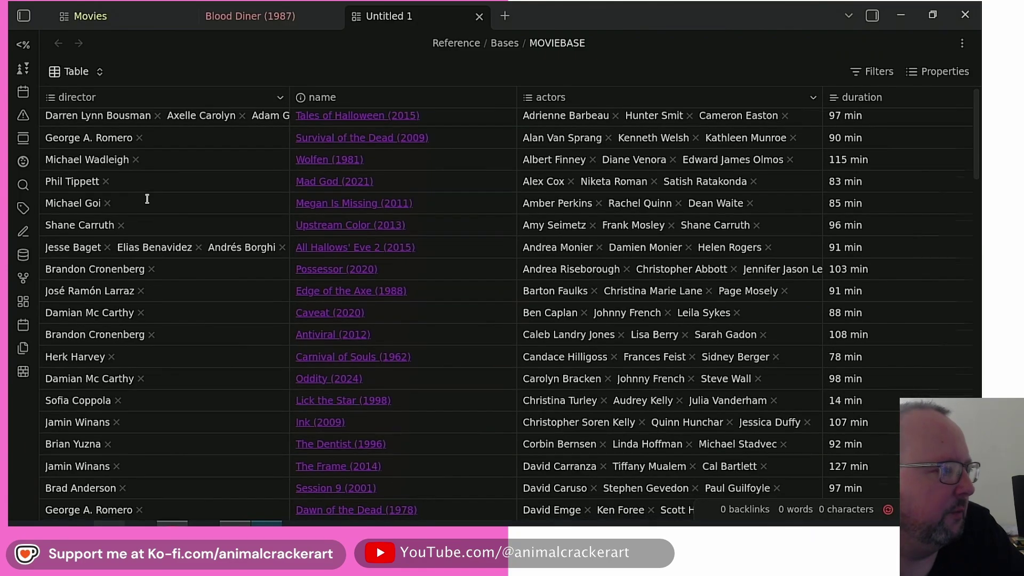
scroll(586, 170, "down", 5)
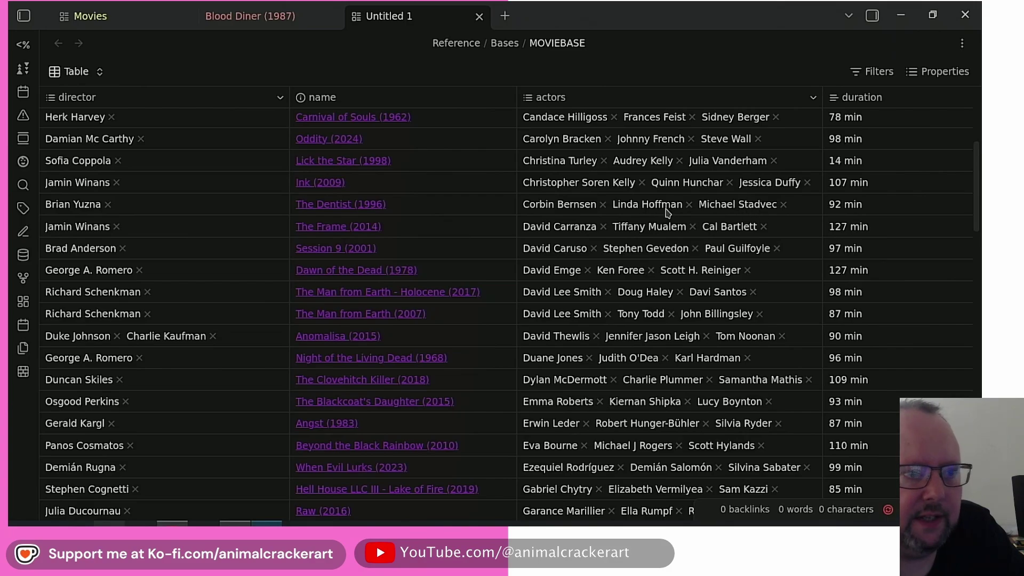
left_click(937, 71)
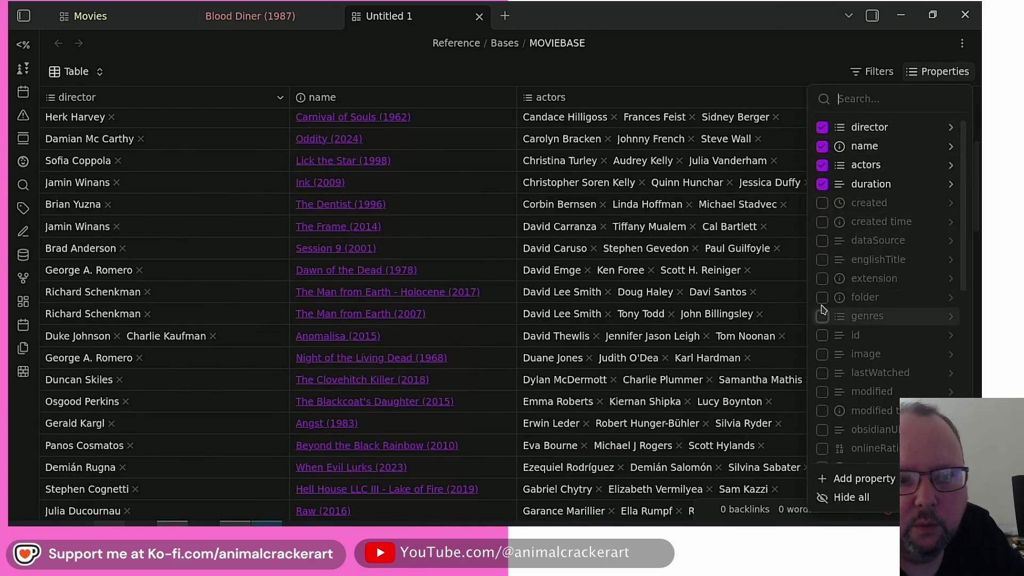
Step: Hide the actors column and tick Oddity (2024) as watched
scroll(824, 314, "down", 3)
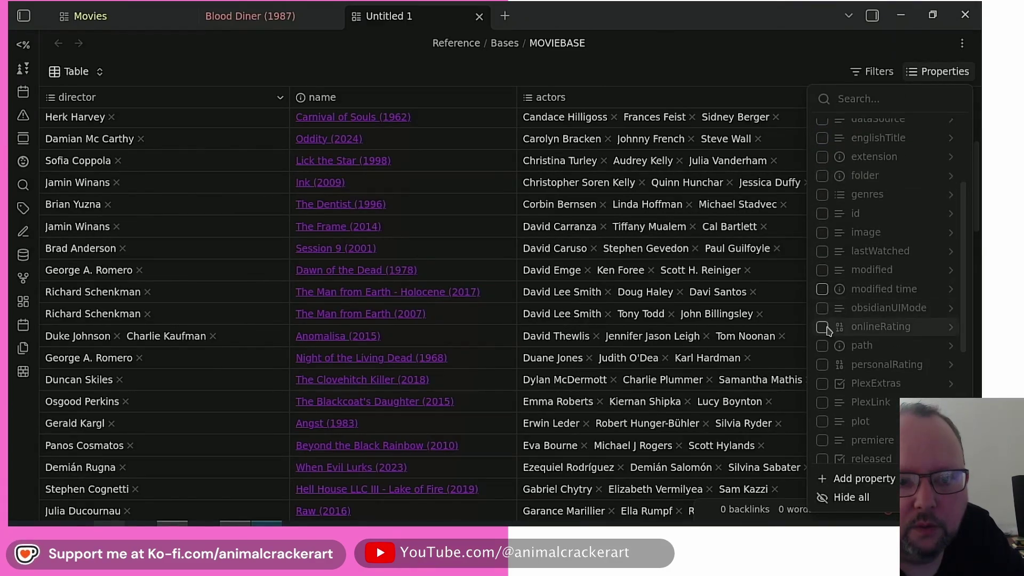
scroll(828, 330, "up", 5)
left_click(822, 165)
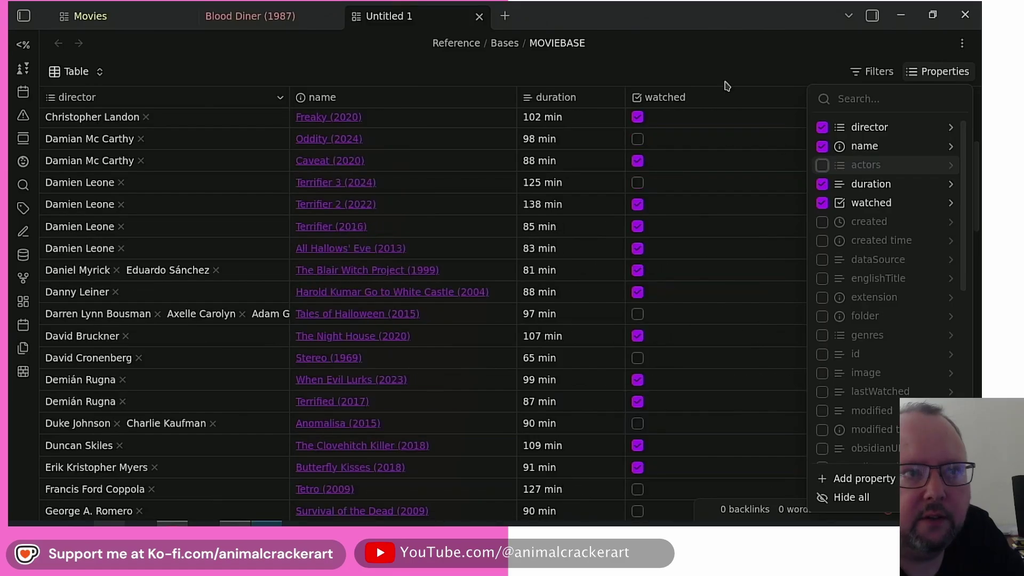
left_click(707, 60)
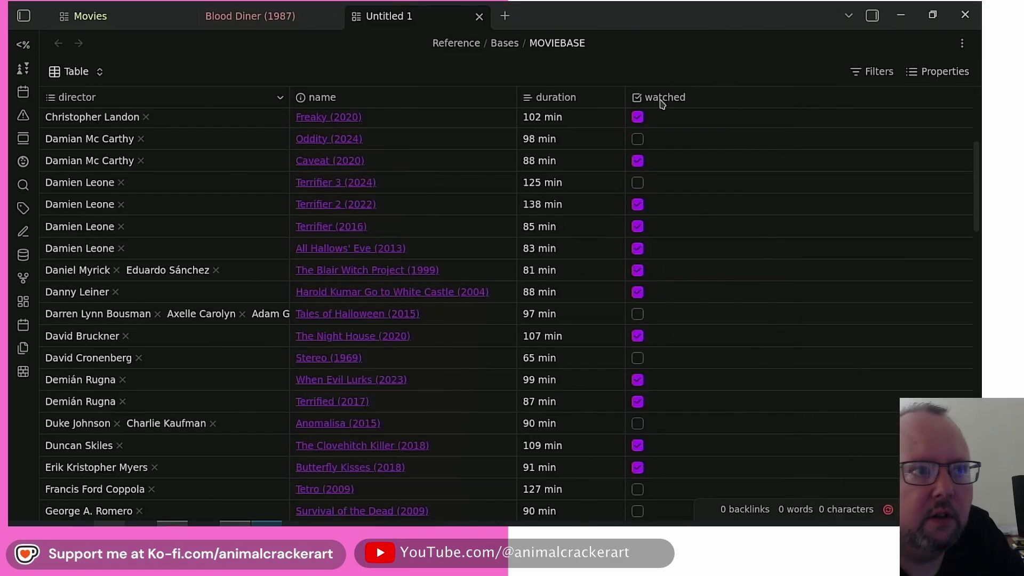
left_click(637, 140)
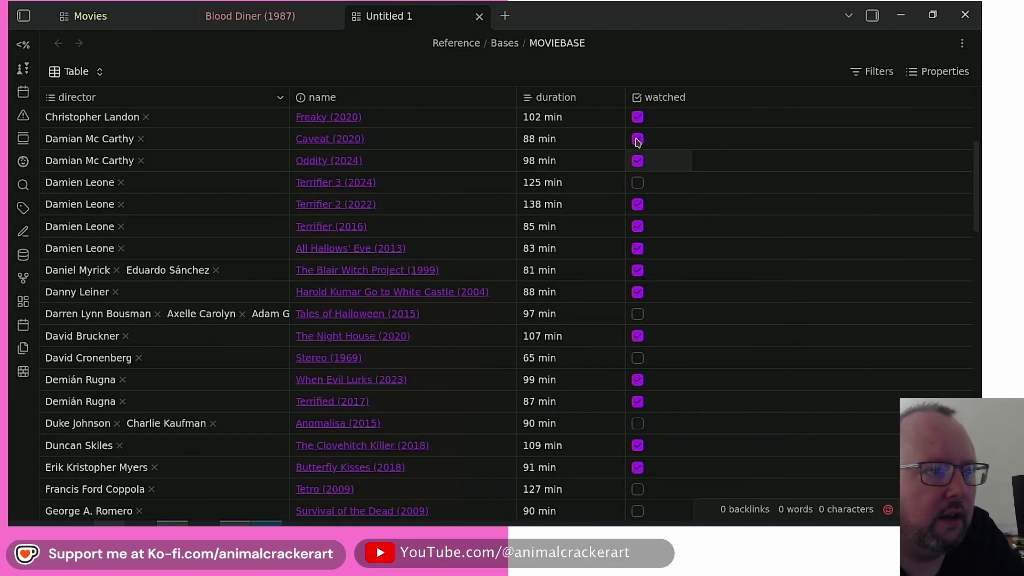
left_click(636, 185)
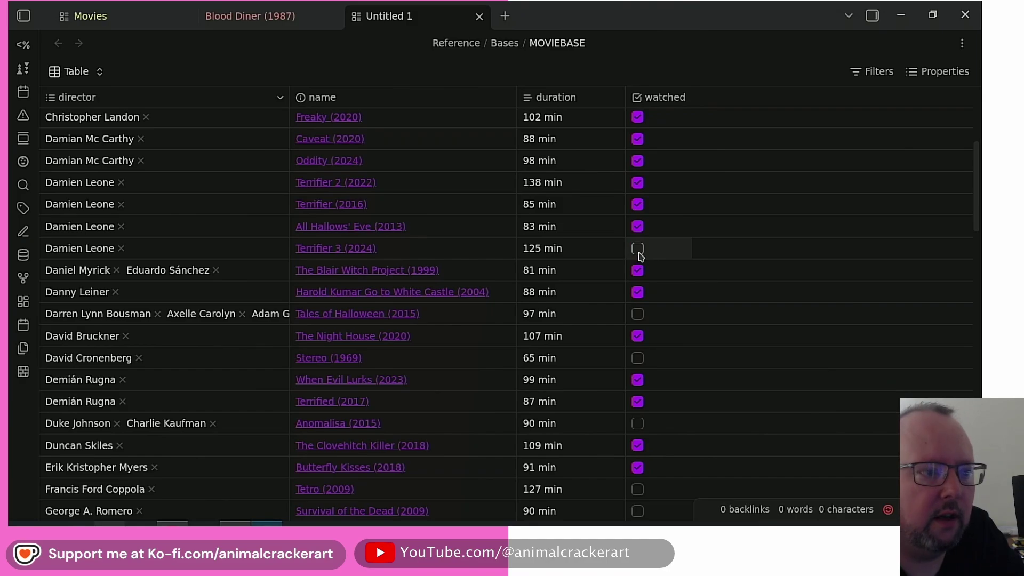
Step: Check the properties and filter settings, then bring up the base's views list
scroll(645, 224, "down", 10)
left_click(944, 72)
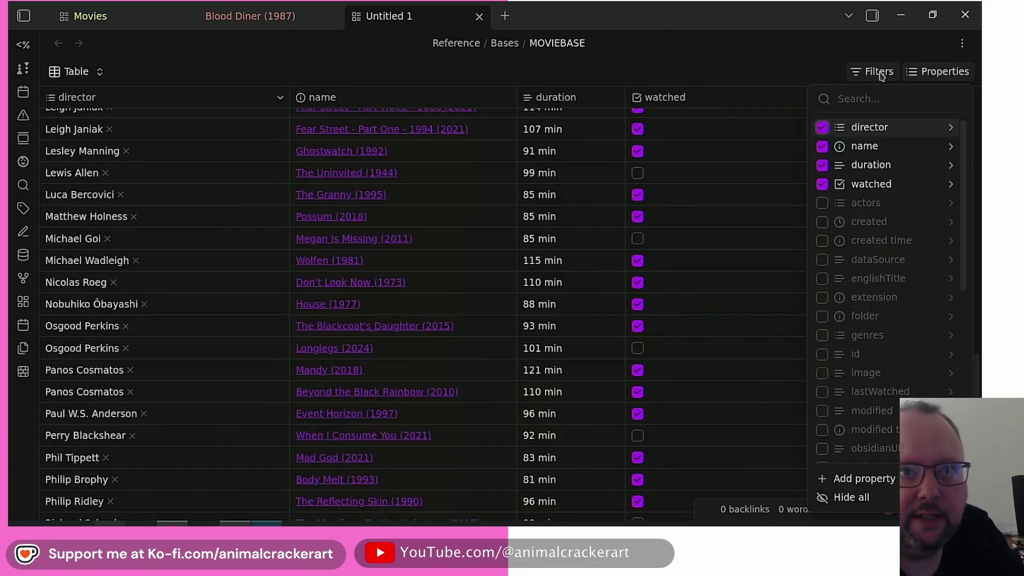
left_click(879, 71)
key("Escape")
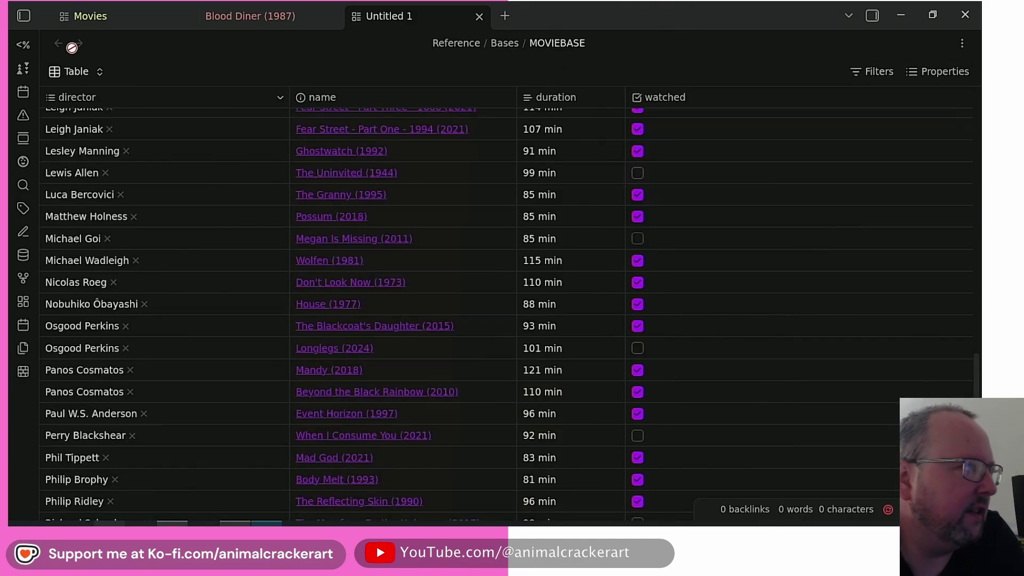
left_click(91, 75)
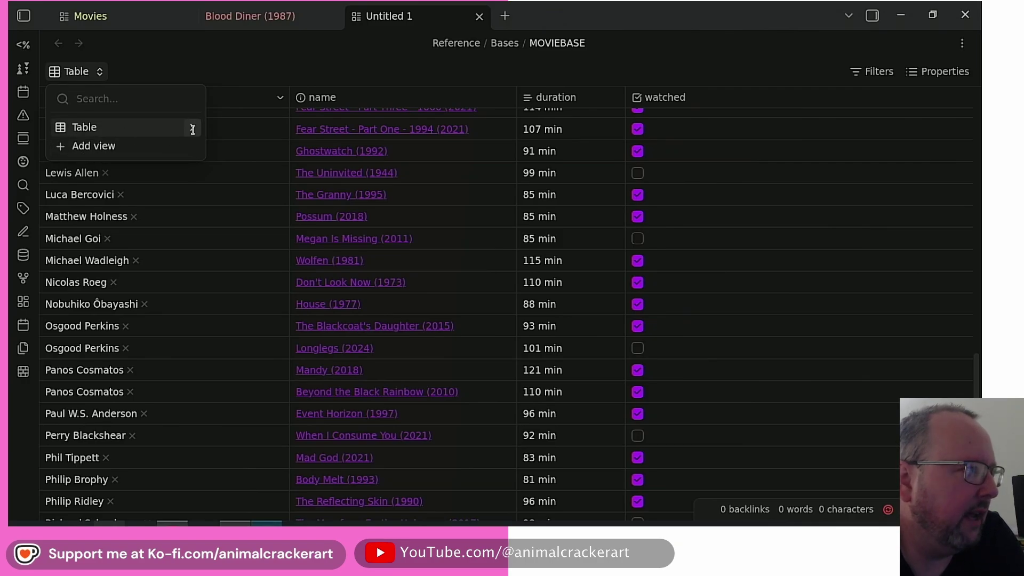
Step: Open and close the Table view options, then expand and collapse the all-views filters
left_click(192, 128)
left_click(270, 69)
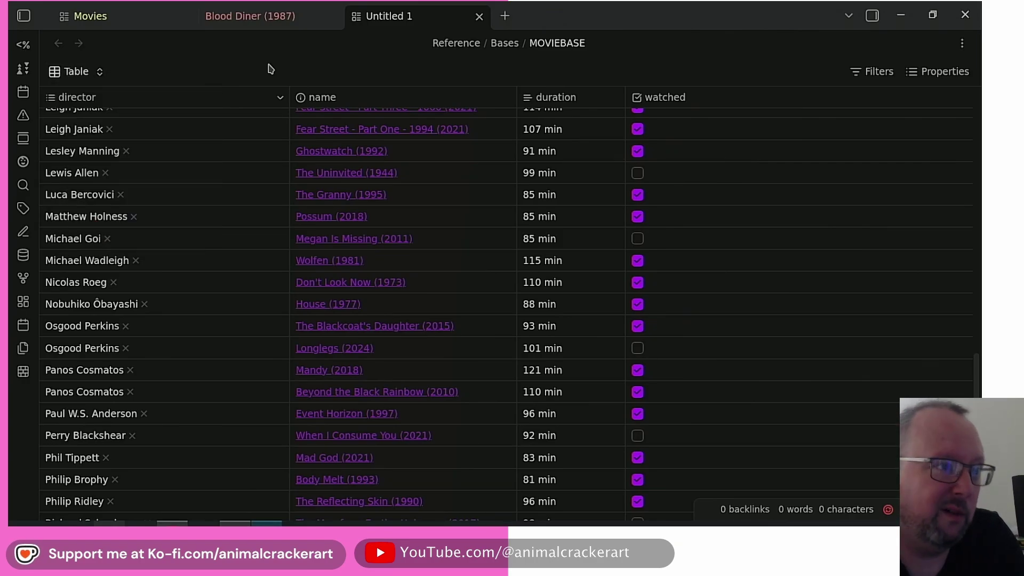
left_click(870, 72)
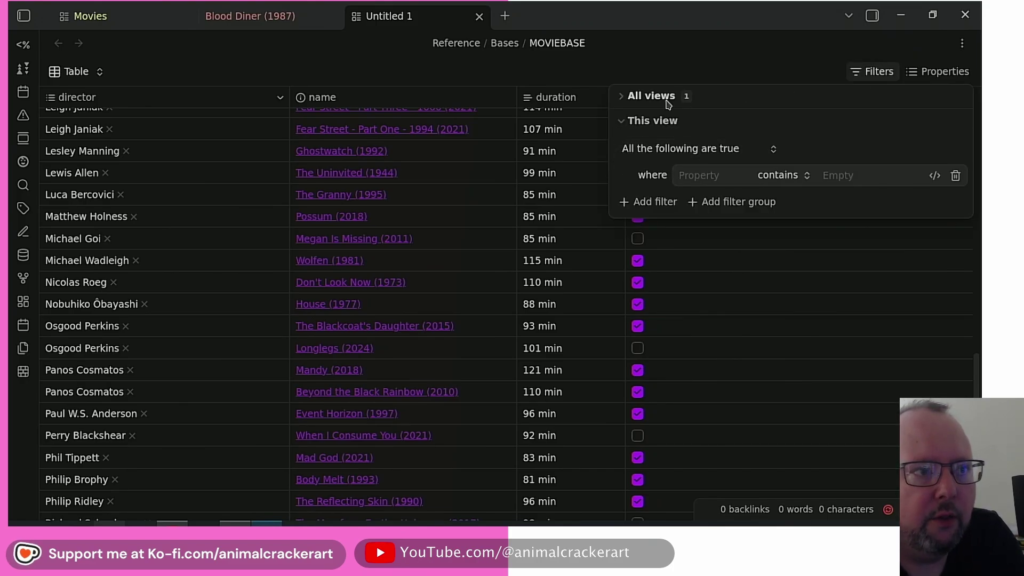
left_click(623, 97)
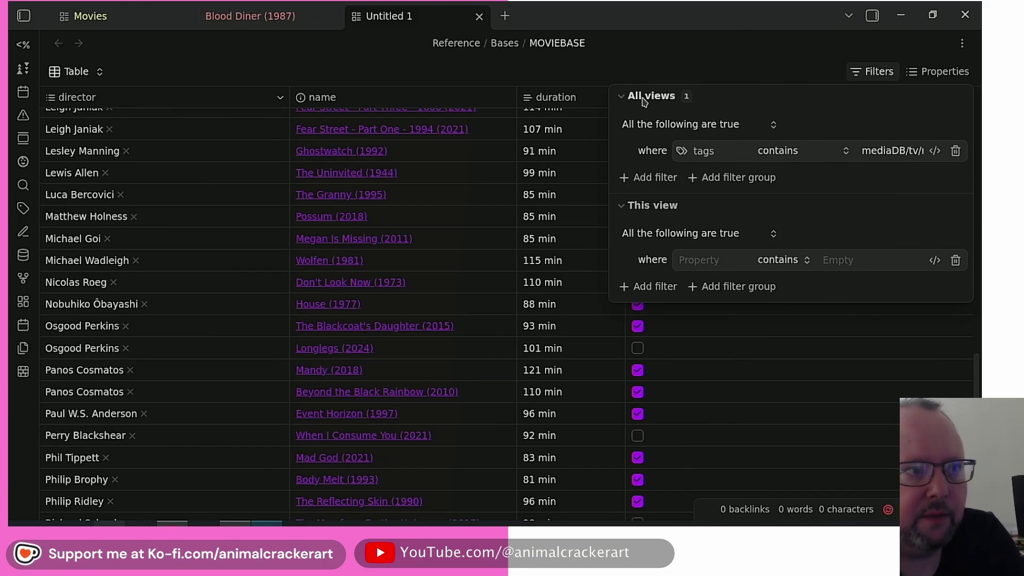
left_click(620, 98)
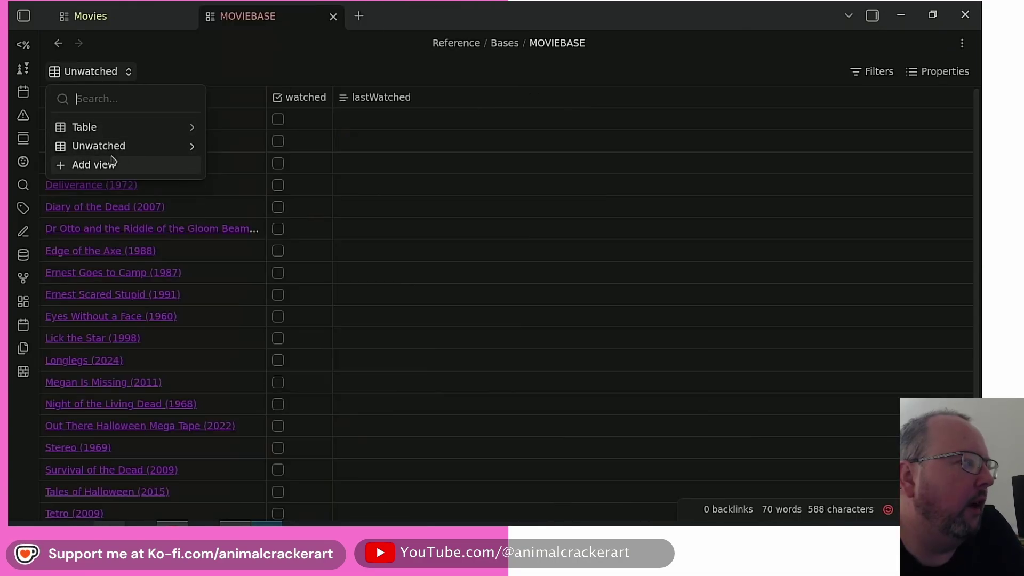
left_click(473, 71)
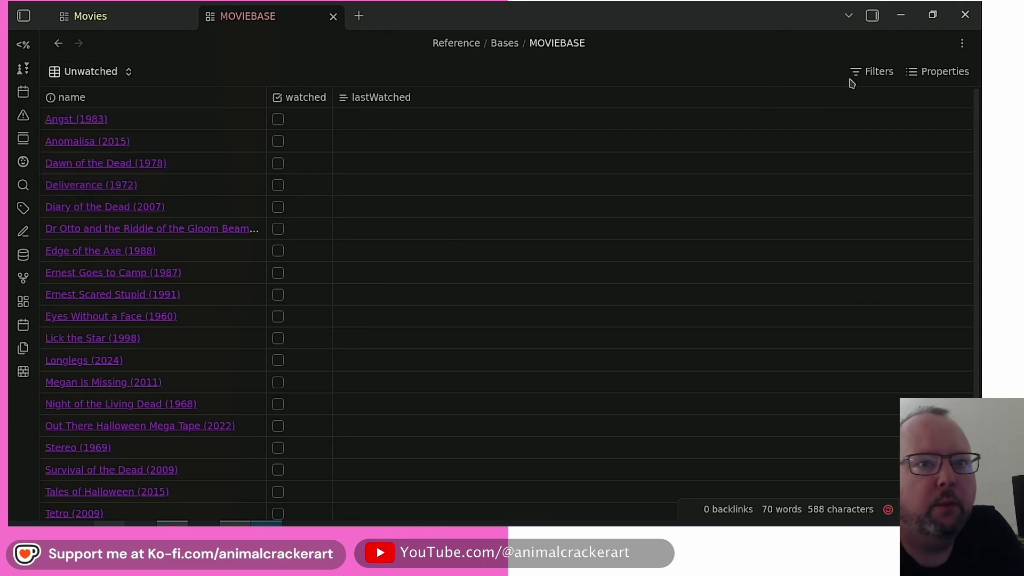
left_click(870, 73)
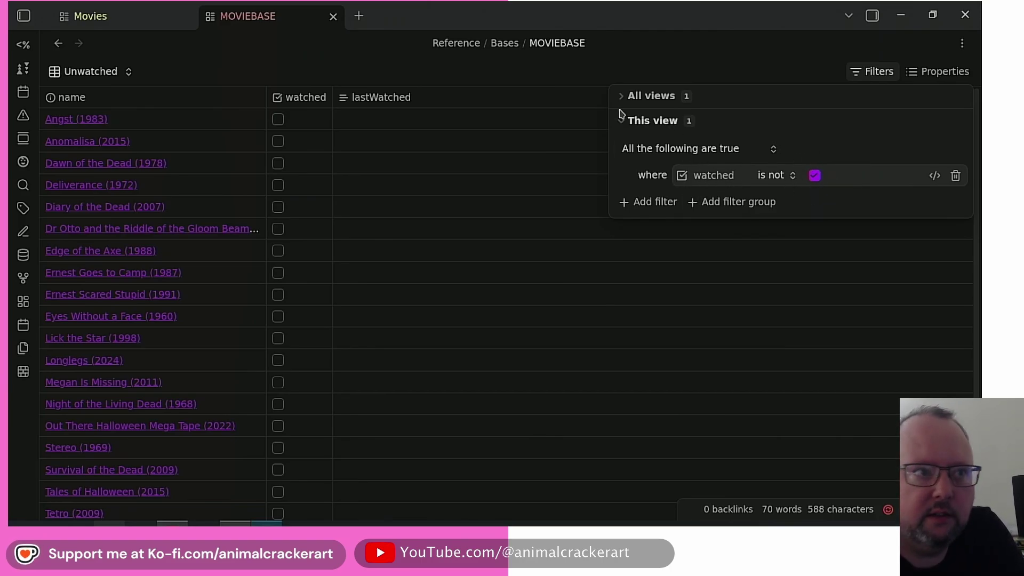
left_click(480, 109)
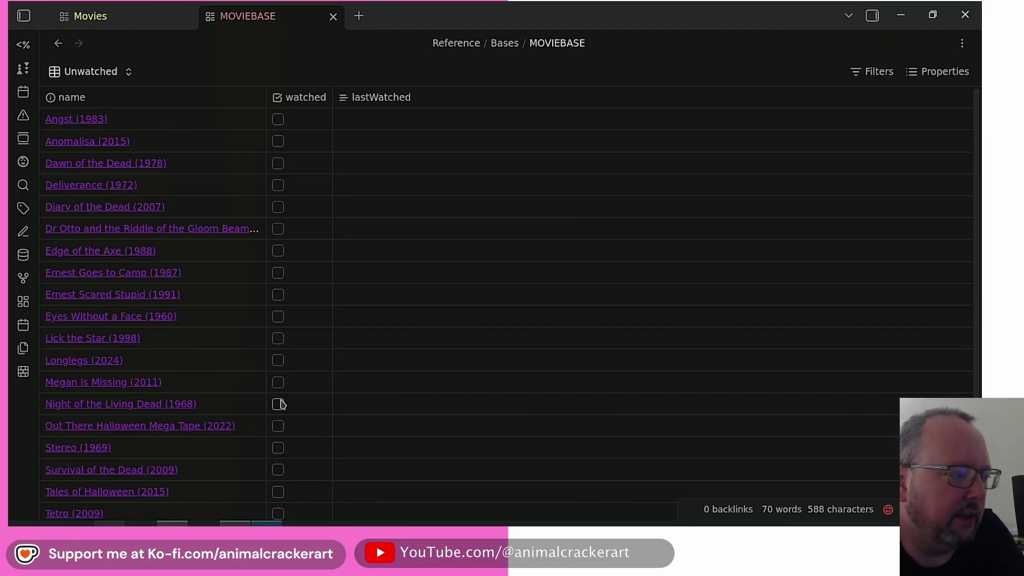
Step: Tick watched for Dawn of the Dead, Deliverance, Diary of the Dead, Dr Otto, both Ernest films, Lick the Star, Longlegs
left_click(278, 163)
left_click(278, 164)
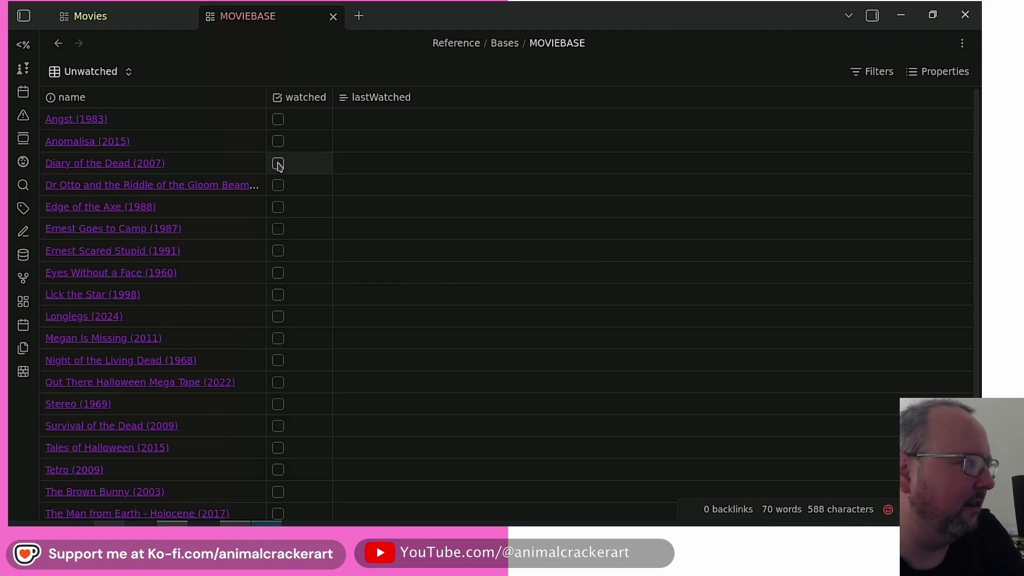
left_click(278, 164)
left_click(277, 164)
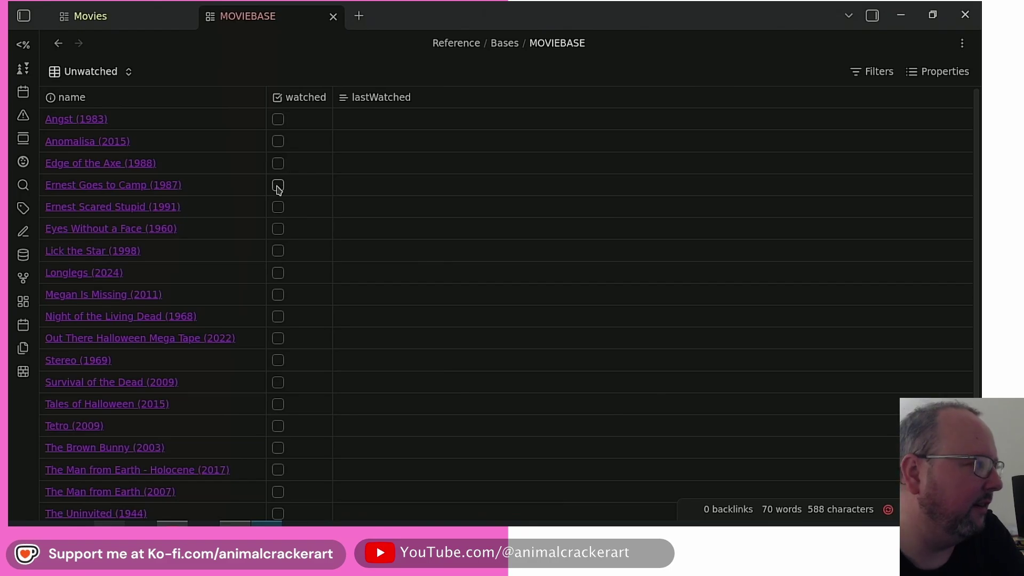
left_click(278, 185)
left_click(278, 185)
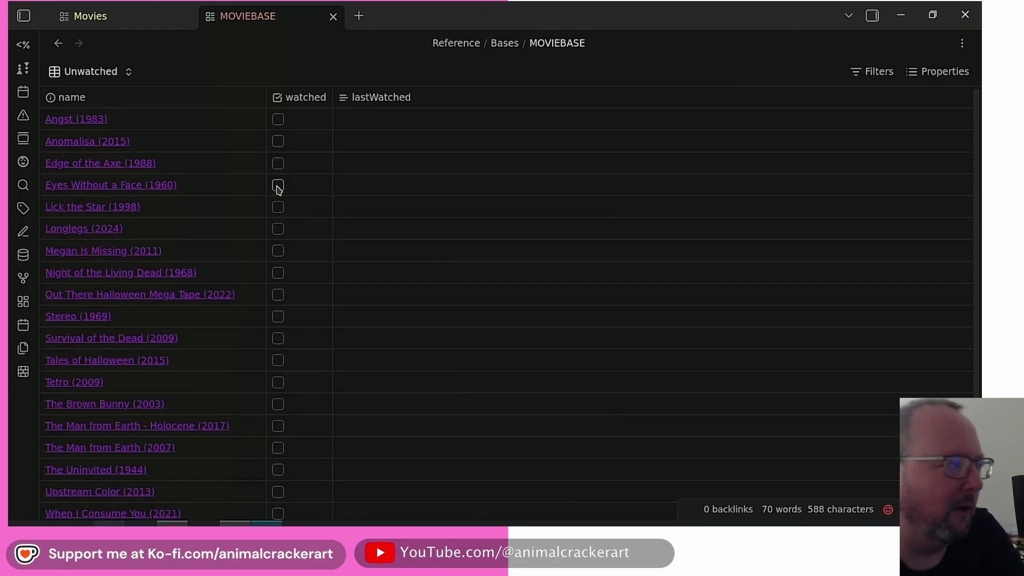
left_click(278, 207)
left_click(279, 207)
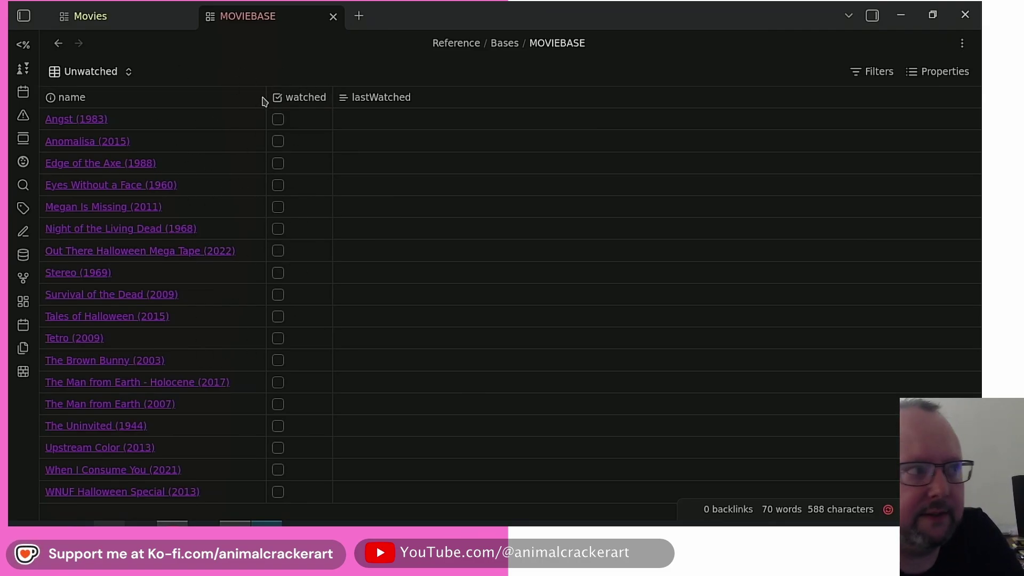
Step: Add a new table-layout view named Watched to MOVIEBASE
left_click(90, 71)
left_click(88, 164)
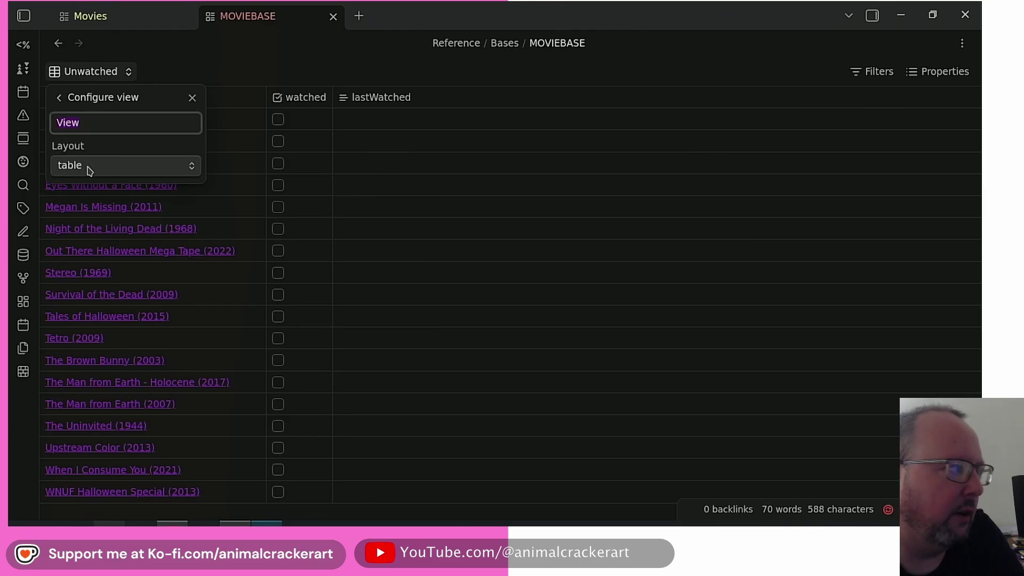
left_click(107, 166)
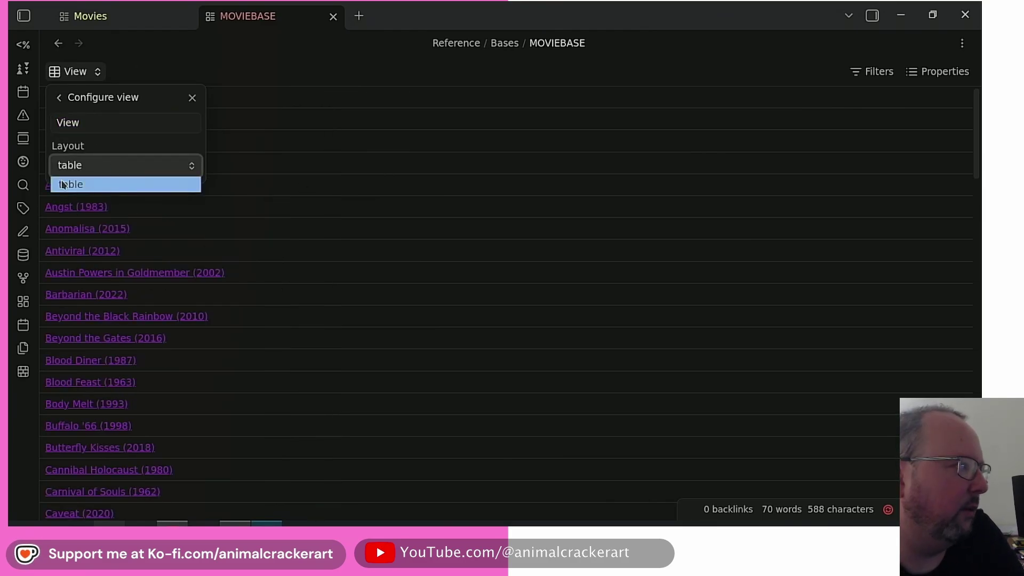
left_click(80, 167)
left_click(106, 124)
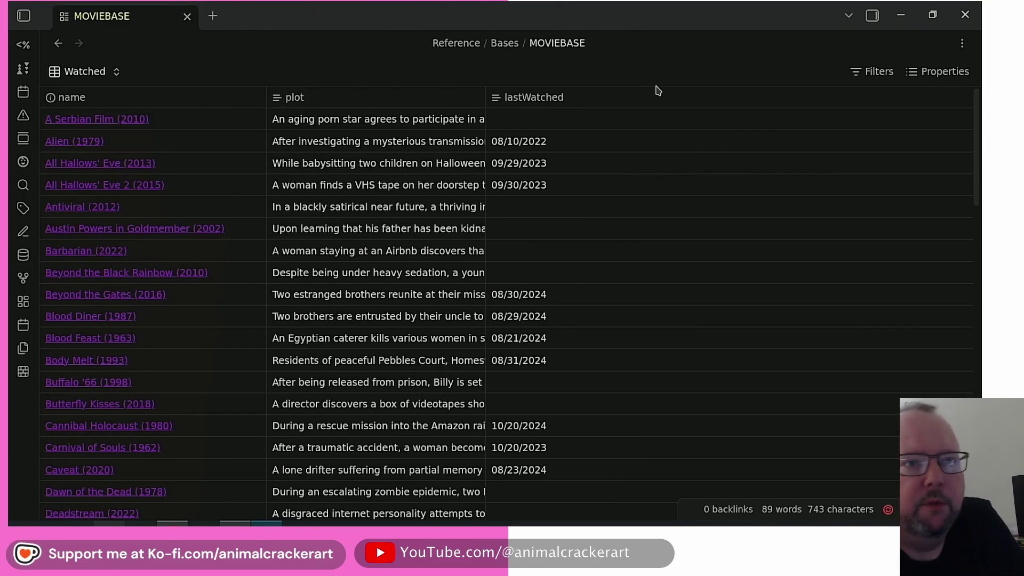
Step: Filter the Watched view to 'watched is checked' and widen the plot column
left_click(875, 73)
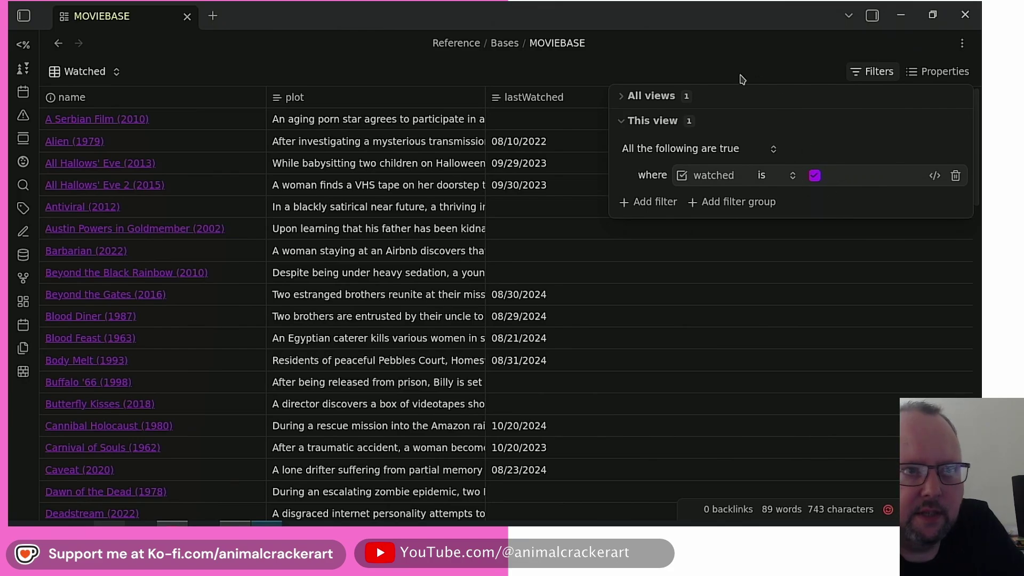
left_click(693, 69)
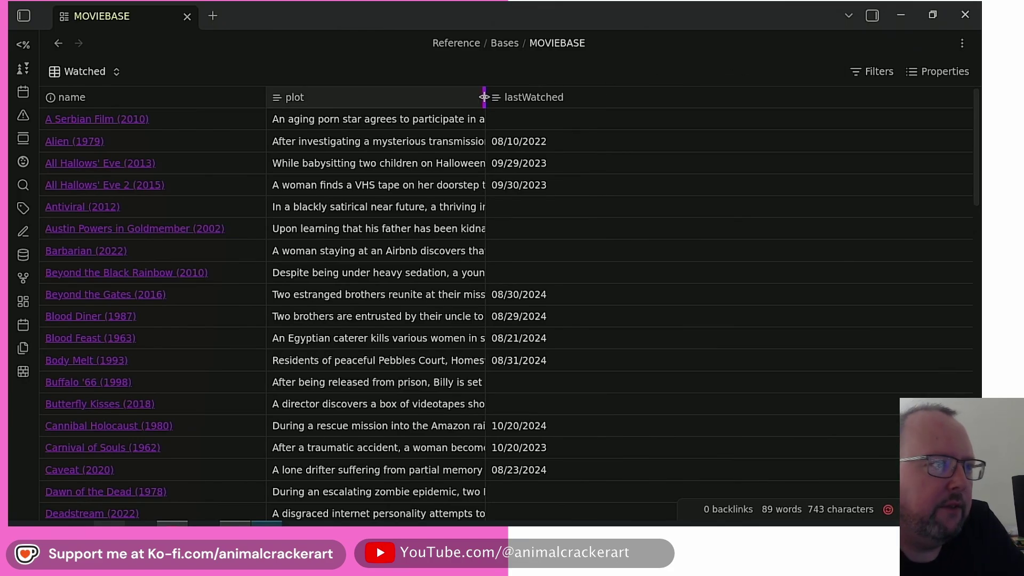
left_click_drag(485, 97, 589, 98)
left_click(887, 77)
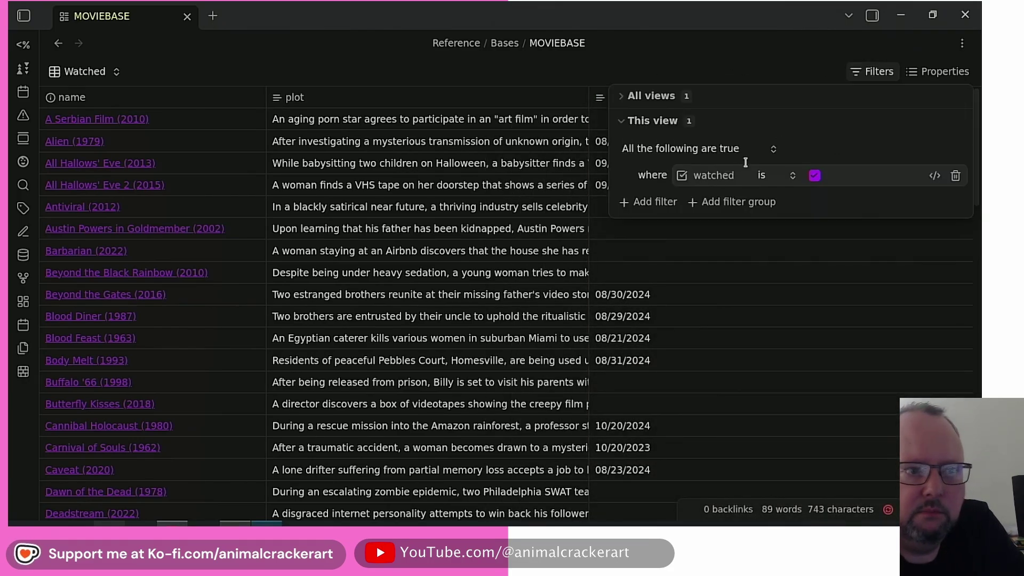
left_click(322, 72)
scroll(437, 203, "down", 6)
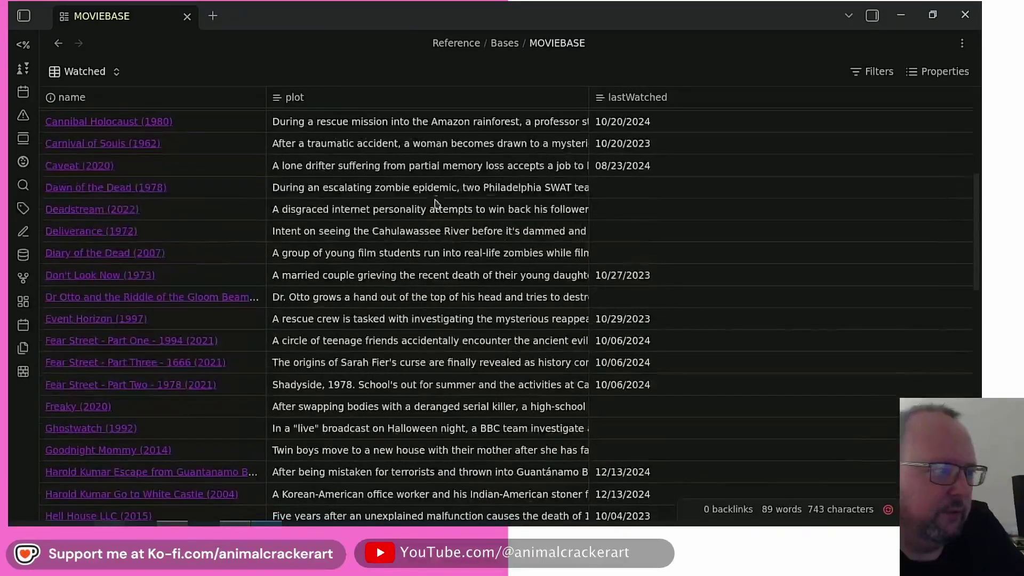
scroll(436, 200, "up", 6)
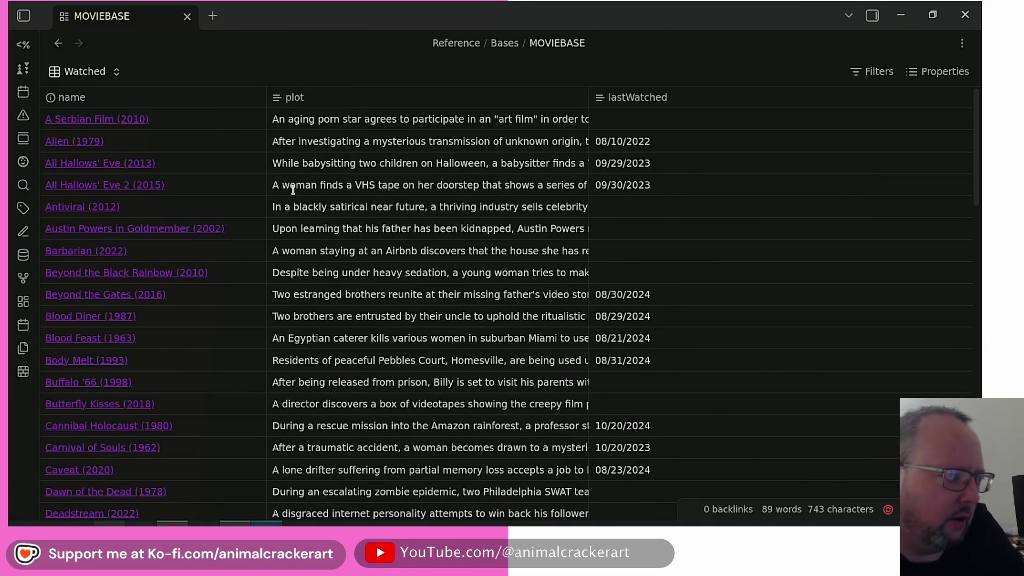
scroll(293, 189, "down", 15)
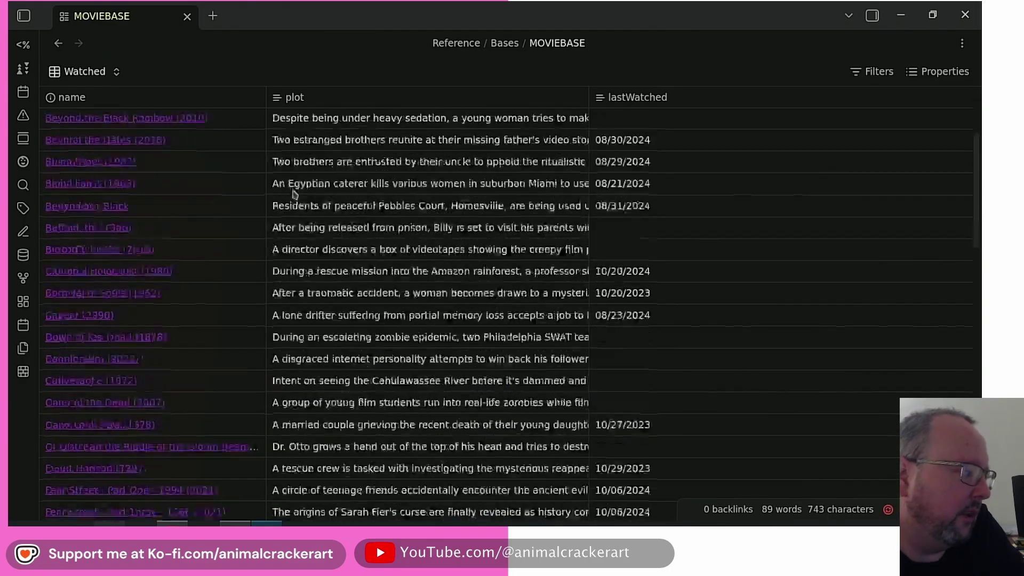
scroll(350, 228, "up", 15)
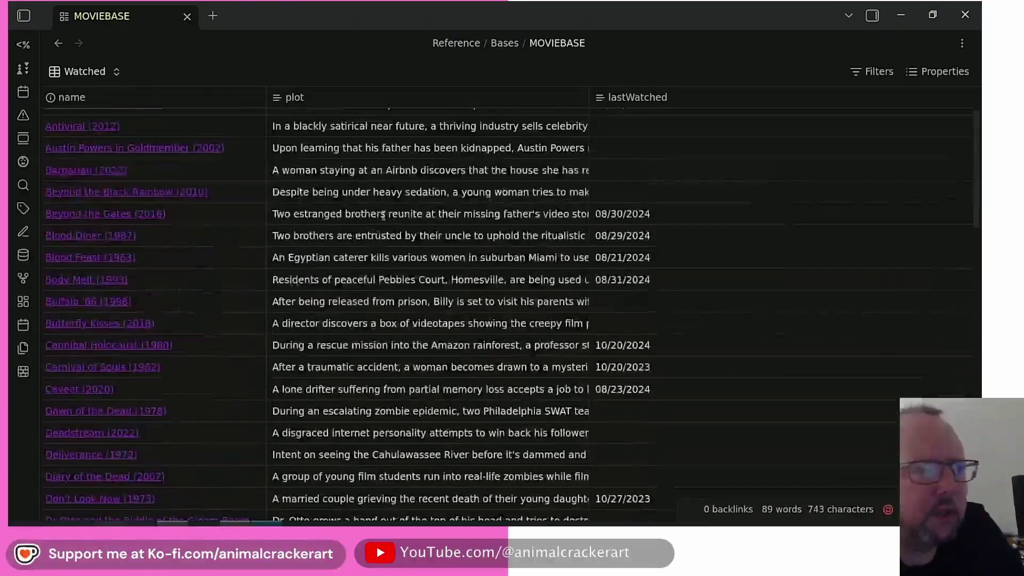
Step: Move lastWatched ahead of plot and sort the Watched view by lastWatched, newest first
left_click_drag(596, 98, 270, 101)
left_click(310, 101)
left_click(356, 101)
left_click(356, 101)
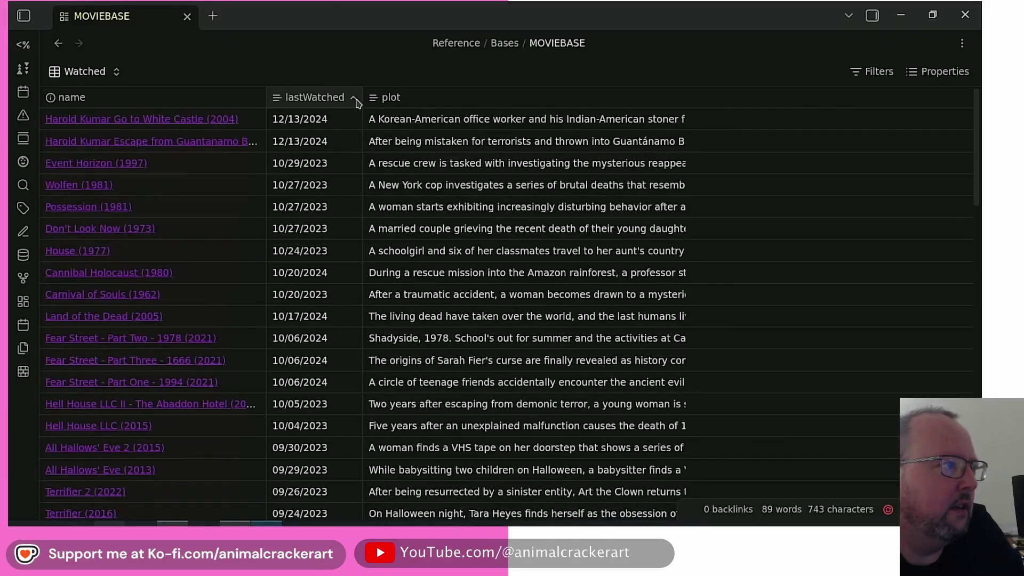
scroll(330, 178, "down", 8)
scroll(330, 175, "down", 8)
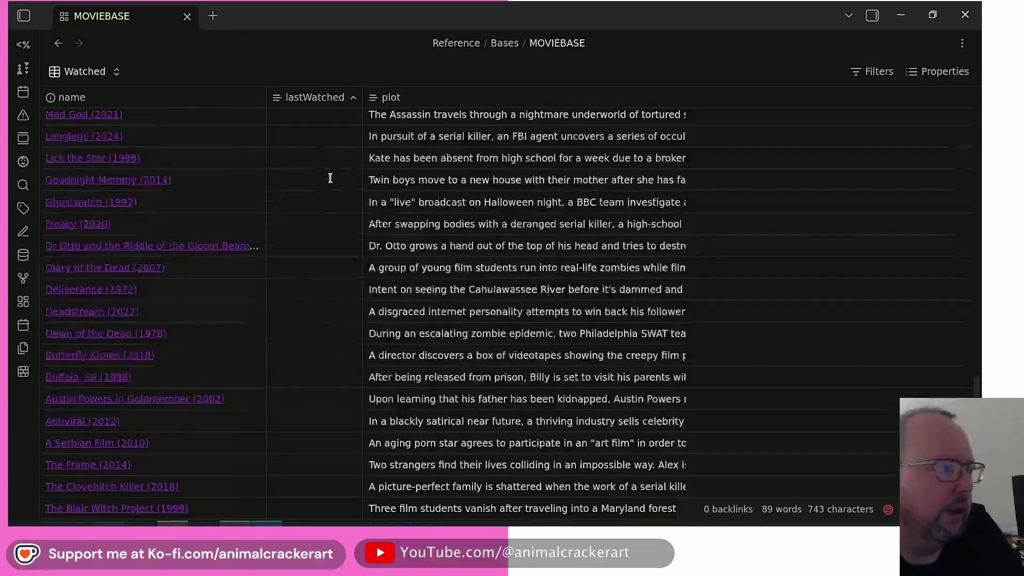
scroll(331, 176, "up", 14)
scroll(331, 176, "down", 9)
scroll(331, 176, "up", 15)
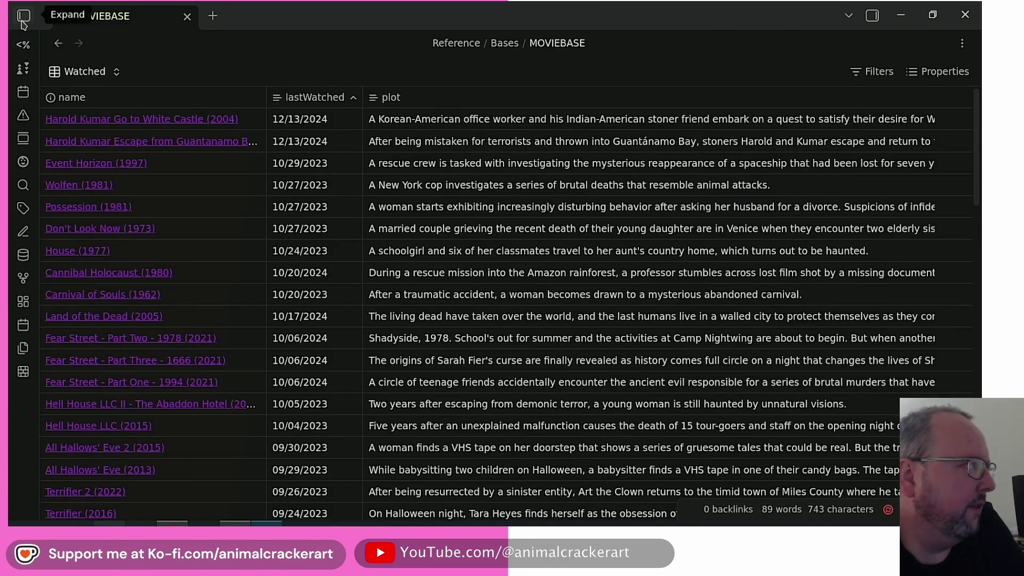
Step: Create a new note in the Bases folder from the expanded file tree
left_click(24, 15)
right_click(97, 254)
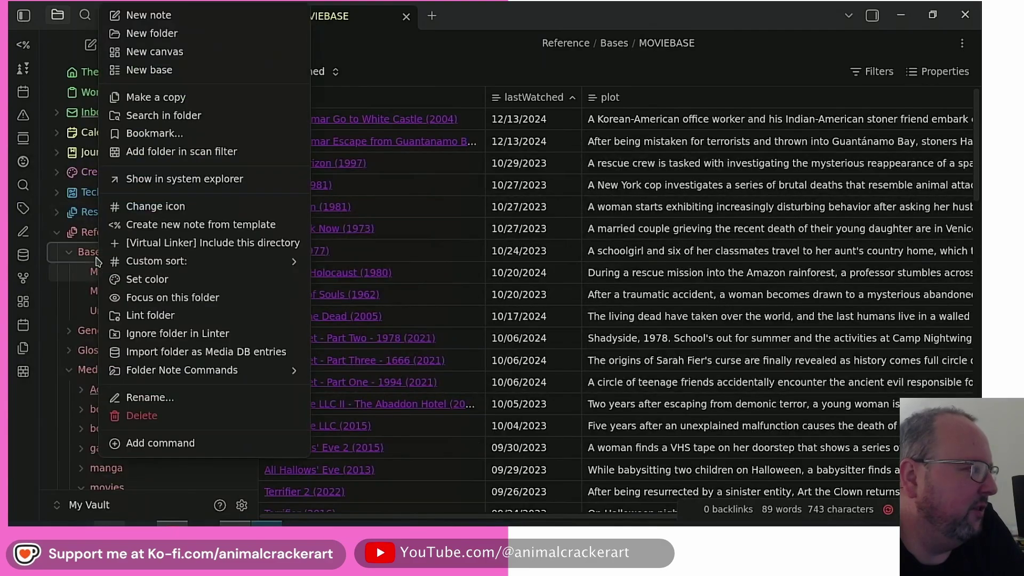
left_click(150, 22)
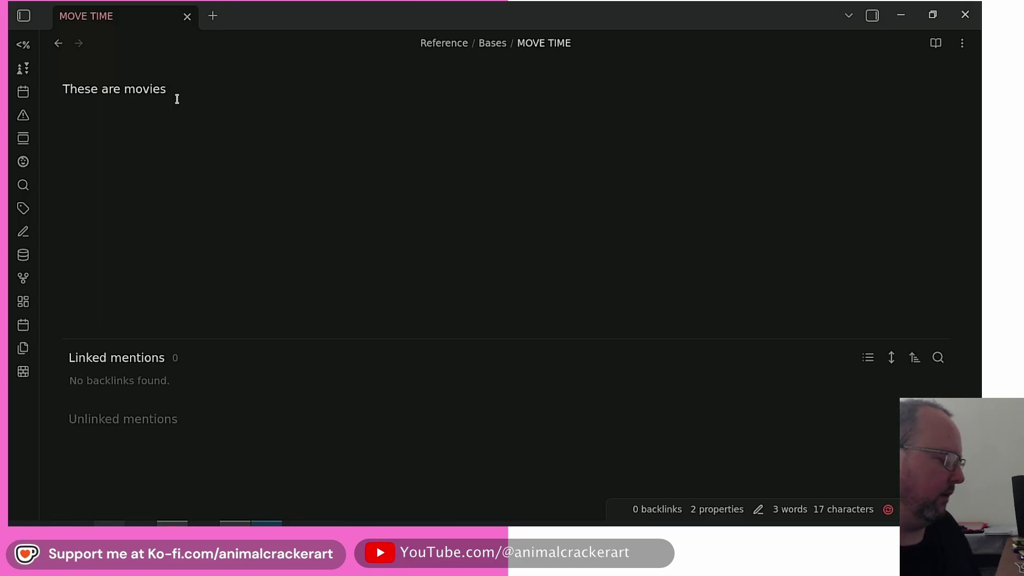
Step: Finish the line as 'These are movies I've seen!!!!', then try Bases: Insert new base and undo it
type("I've seen!!!!")
key("Return")
key("Return")
key("Return")
key("ctrl+p")
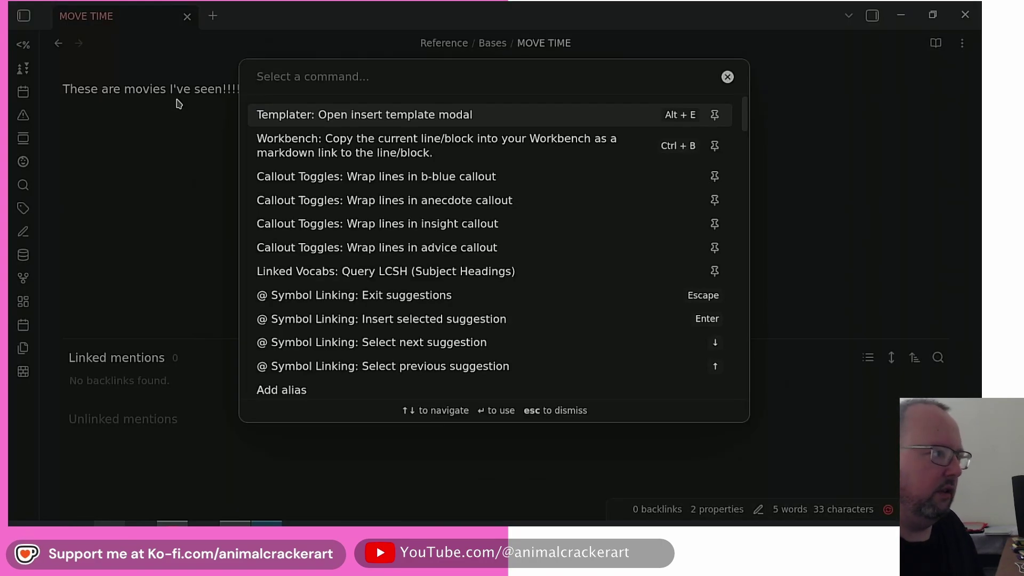
type("bases")
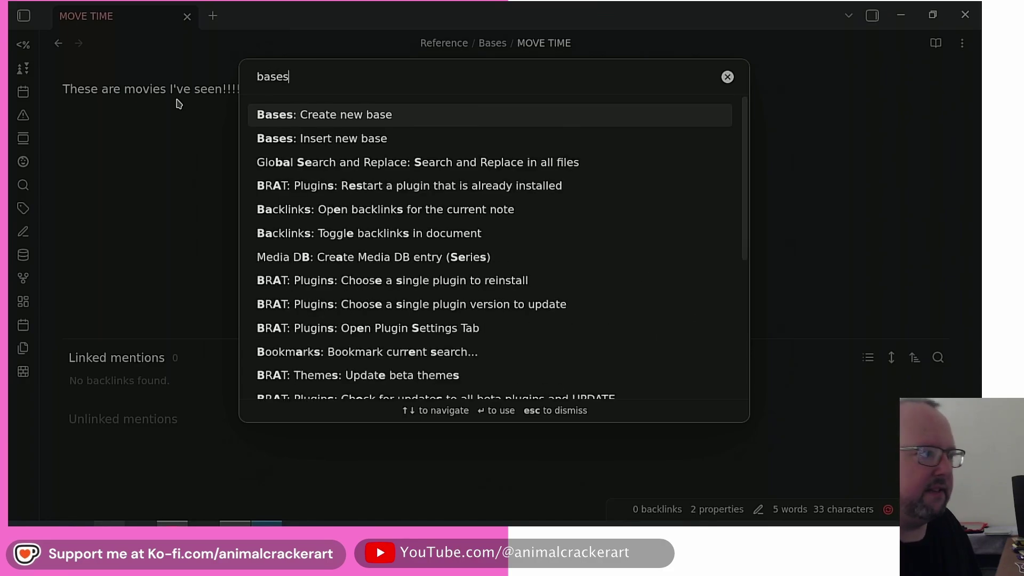
left_click(361, 143)
key("ctrl+z")
Step: Add a [[MOVIEBASE.base]] link below the intro line, preview the base file, and return to the note
type("[[")
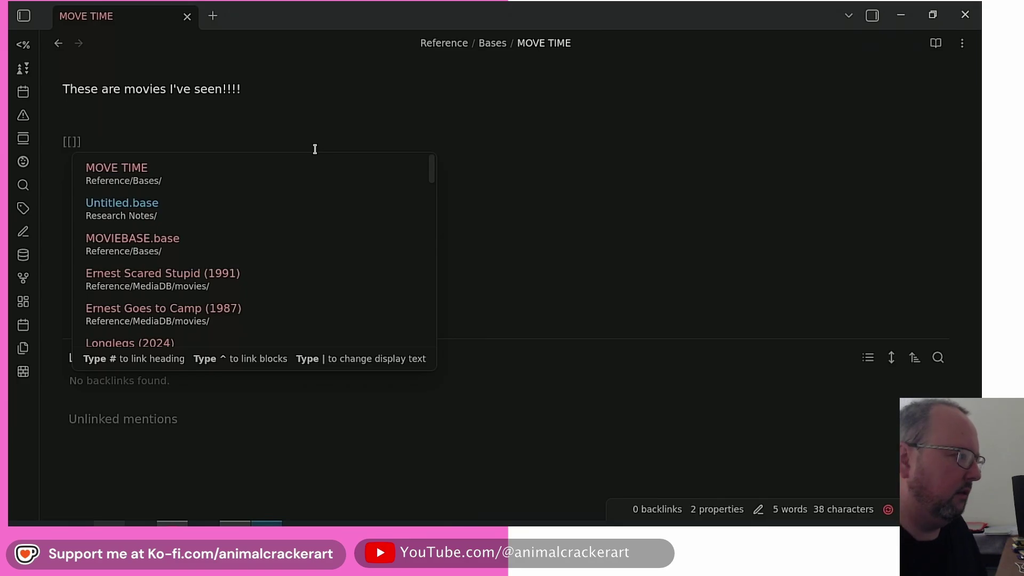
left_click(187, 236)
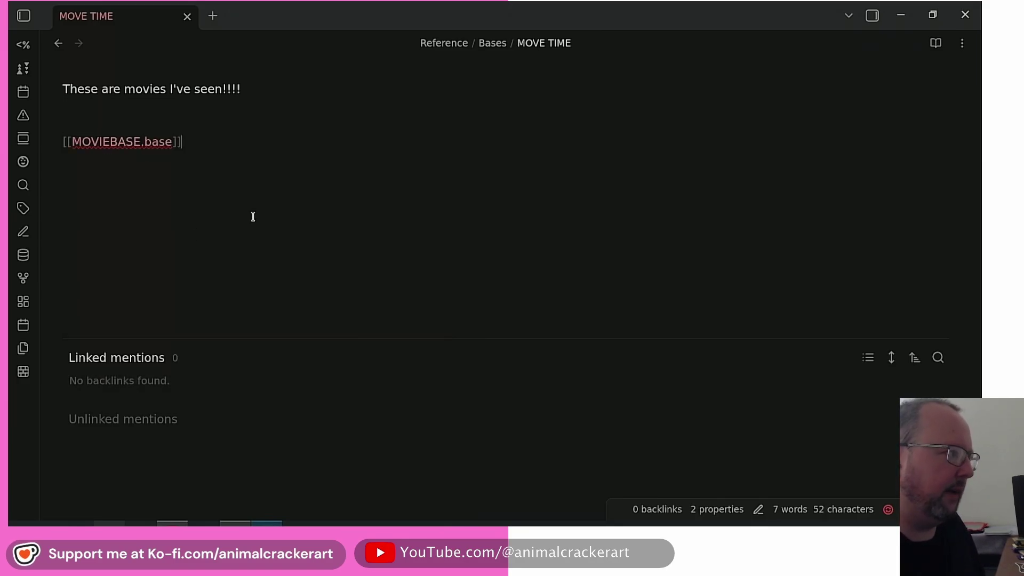
key("Up")
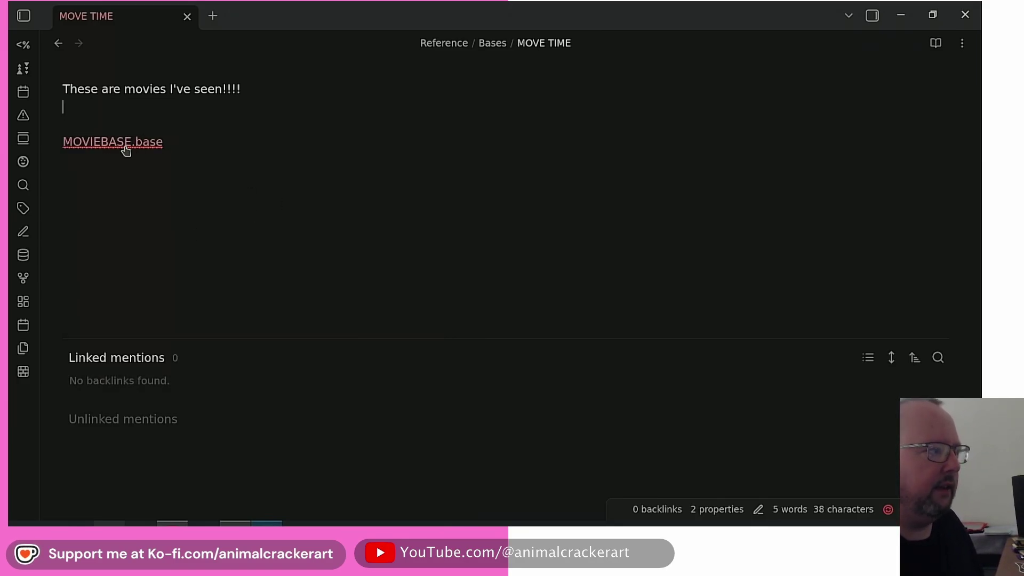
left_click(126, 142)
key("ctrl+alt+Left")
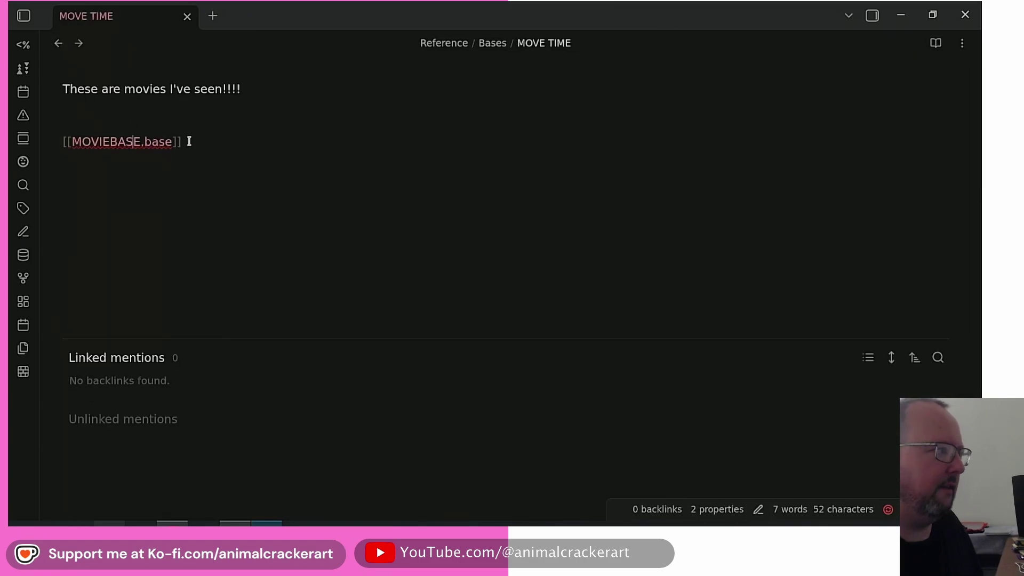
key("Home")
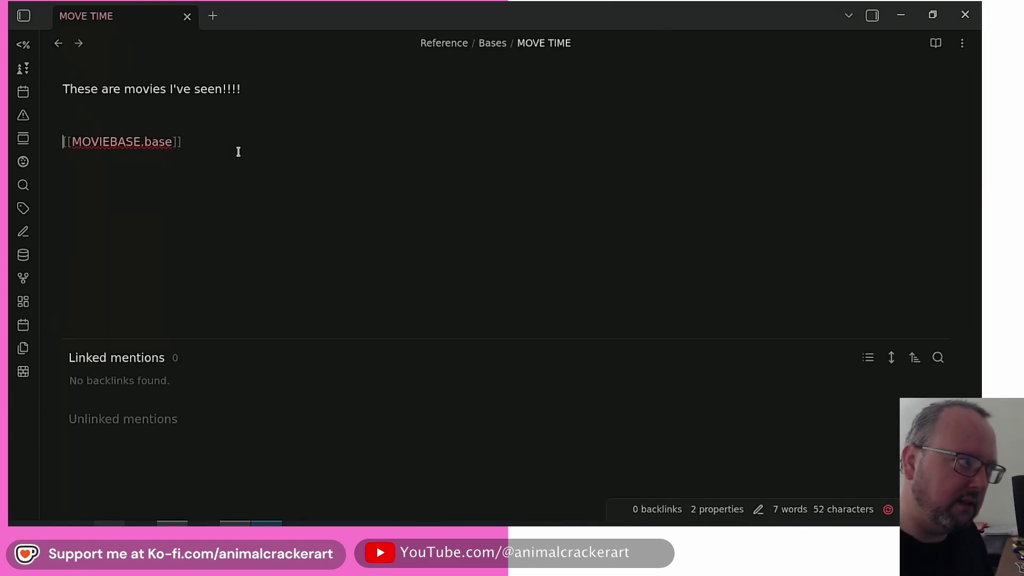
Step: Prefix the link with ! to embed MOVIEBASE.base, then review its table properties and views list
type("!")
scroll(707, 183, "down", 10)
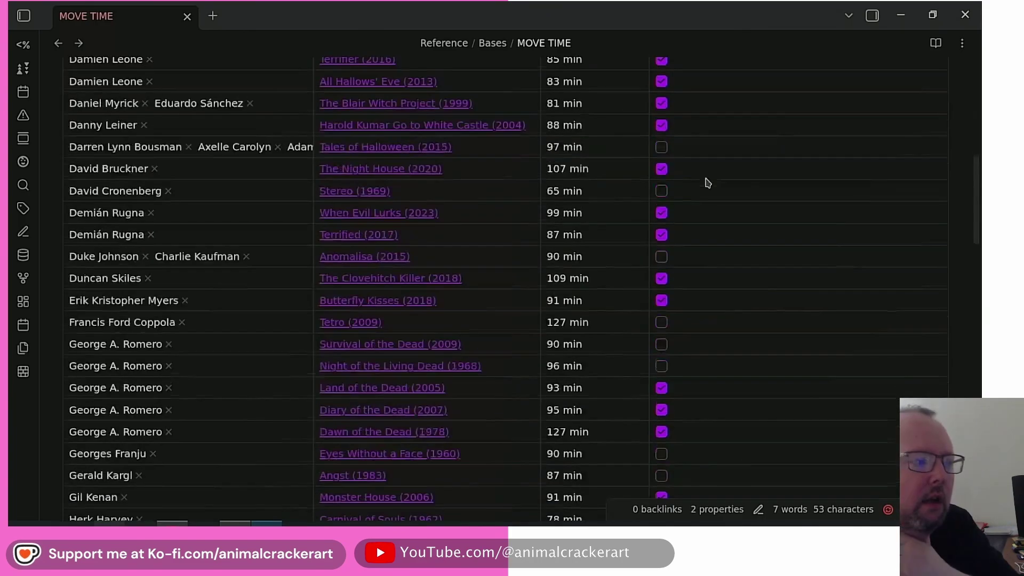
scroll(708, 183, "down", 5)
scroll(708, 182, "up", 15)
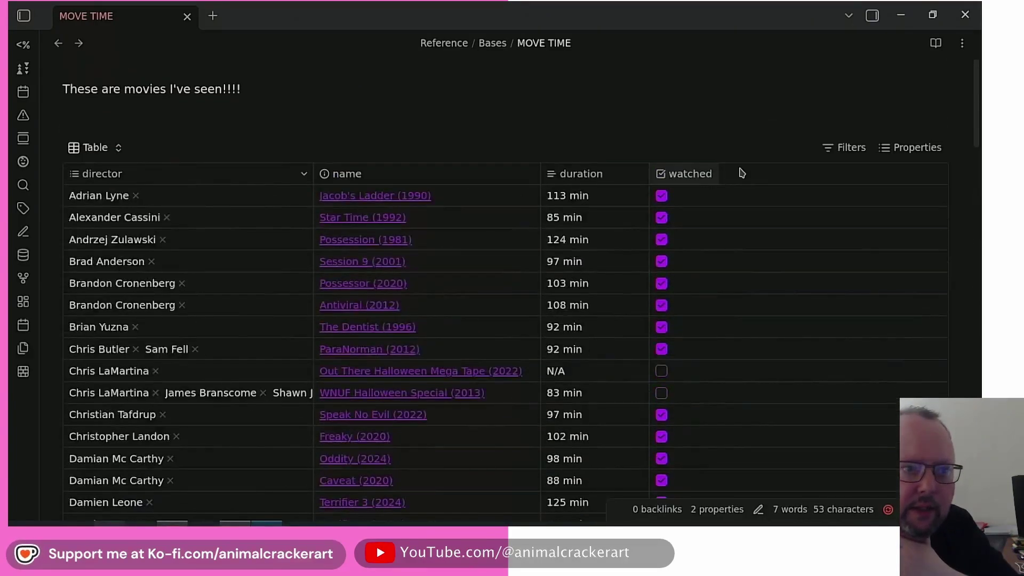
left_click(904, 148)
scroll(904, 256, "down", 3)
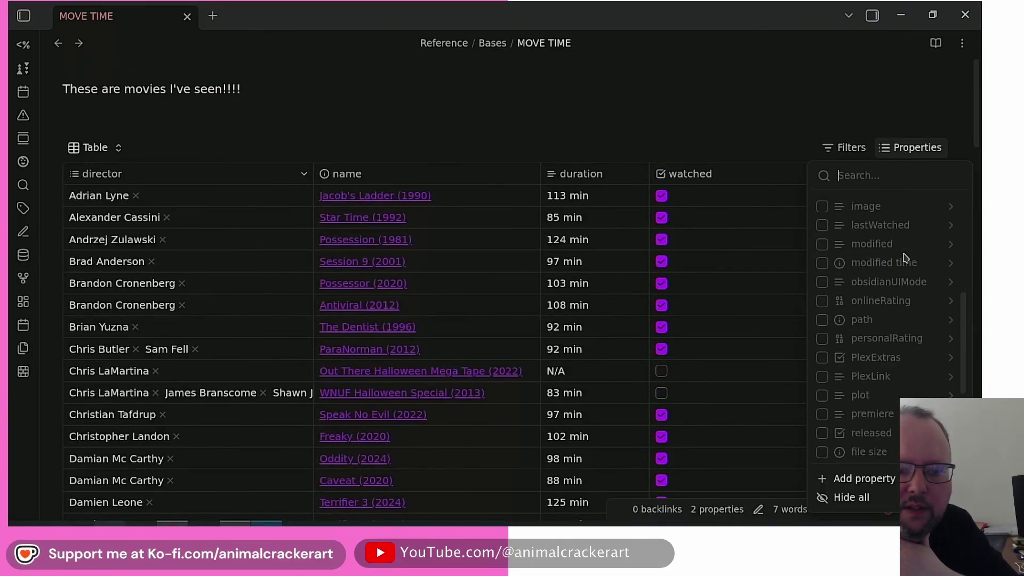
scroll(904, 257, "up", 3)
left_click(120, 147)
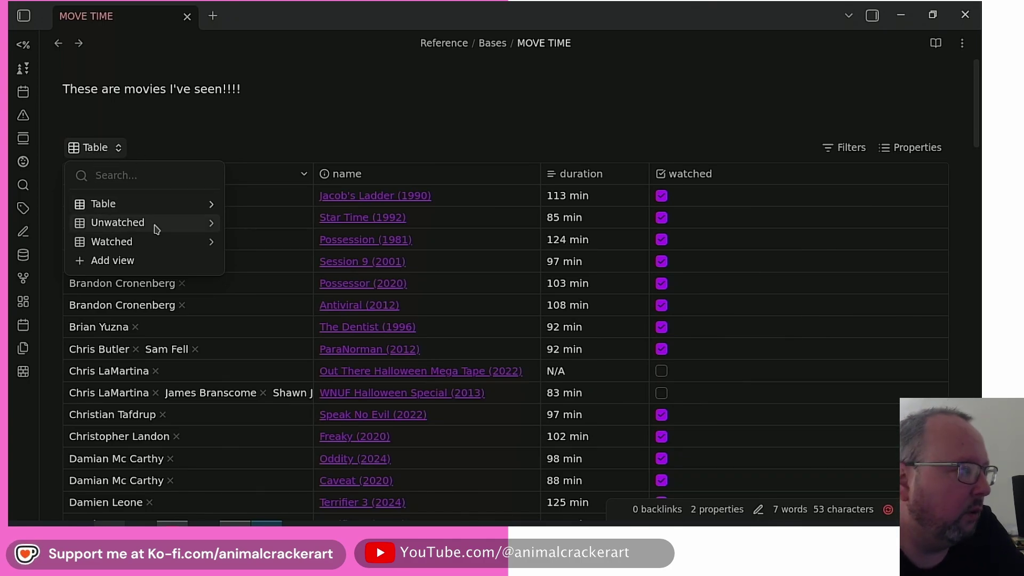
Step: Switch the embedded base to its Watched view
left_click(151, 241)
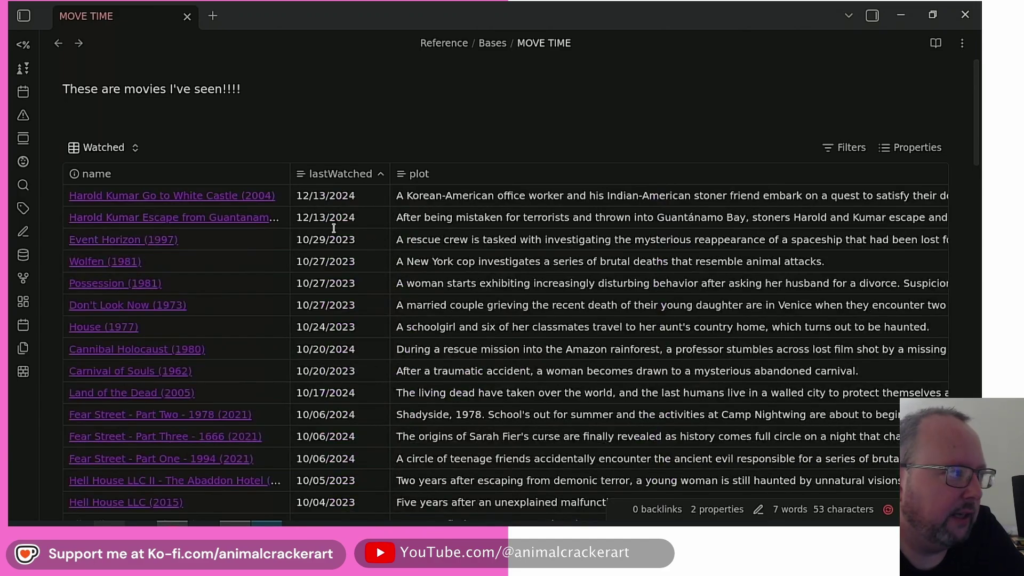
left_click(103, 148)
left_click(388, 149)
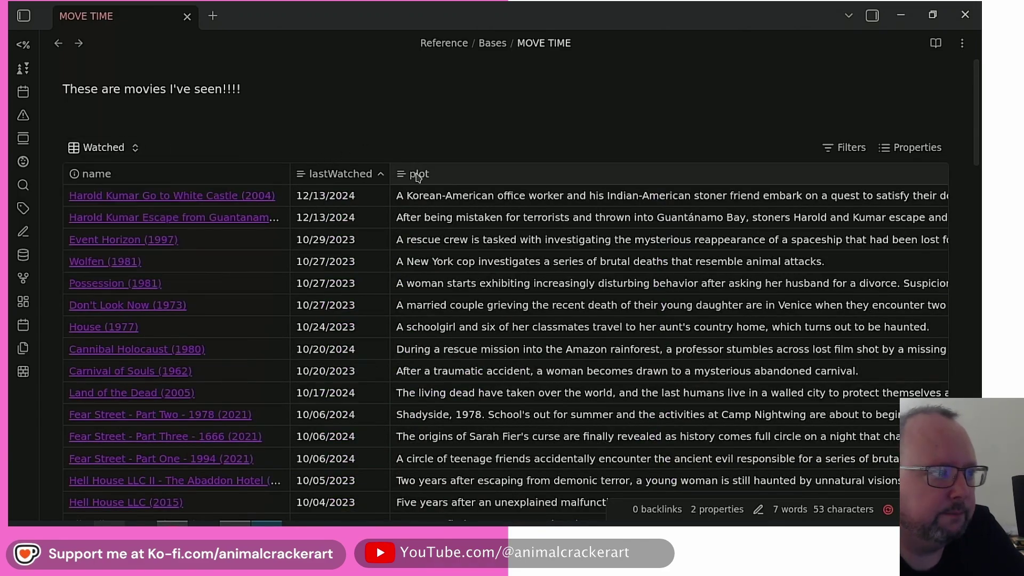
Step: Sort the Watched view by lastWatched in ascending order, then return to Obsidian Help in the browser
left_click(381, 174)
left_click(373, 178)
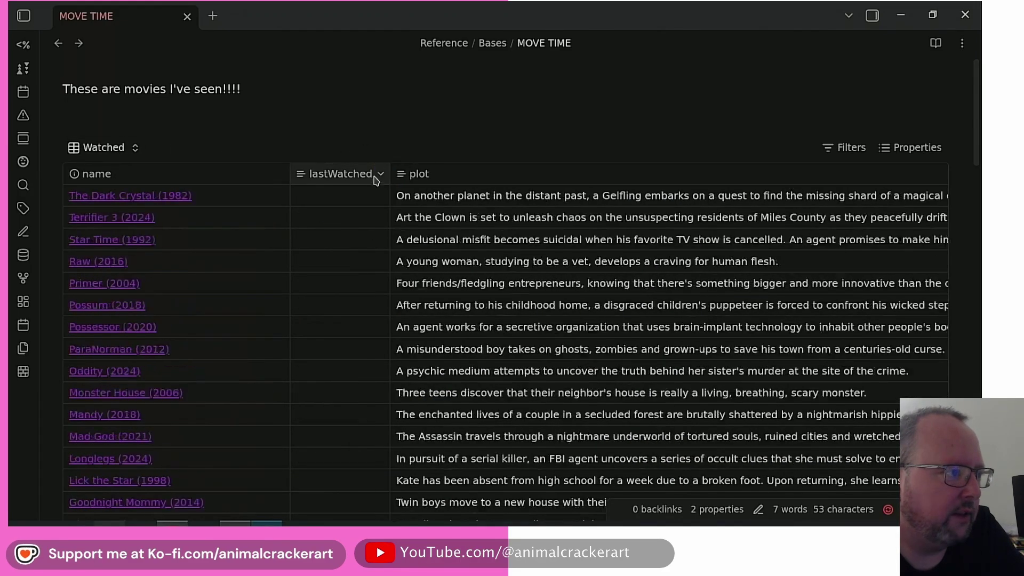
left_click(381, 175)
left_click(381, 175)
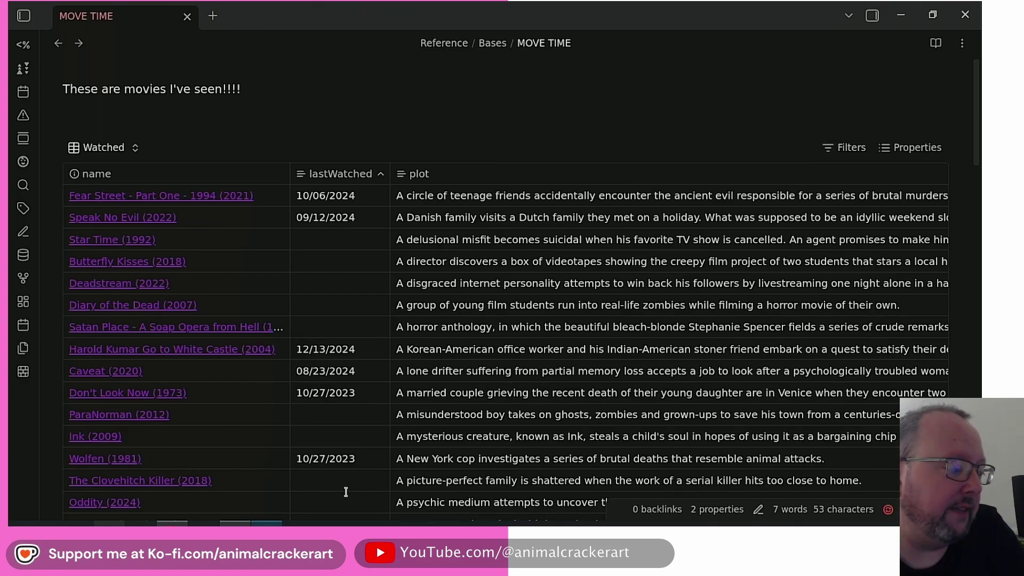
left_click(172, 523)
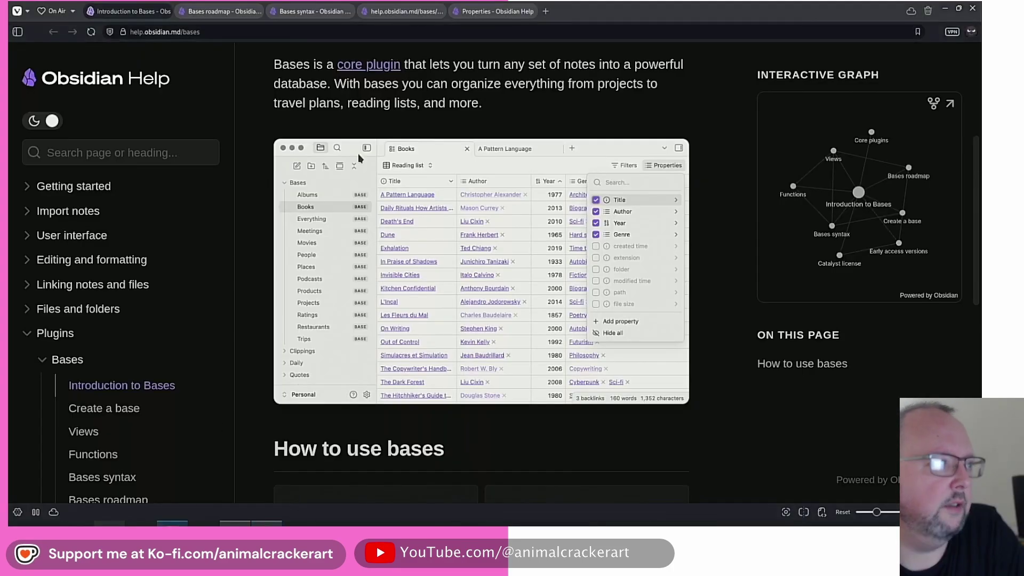
Step: Open the Bases roadmap page and highlight its first two planned features
scroll(491, 106, "up", 3)
left_click(341, 192)
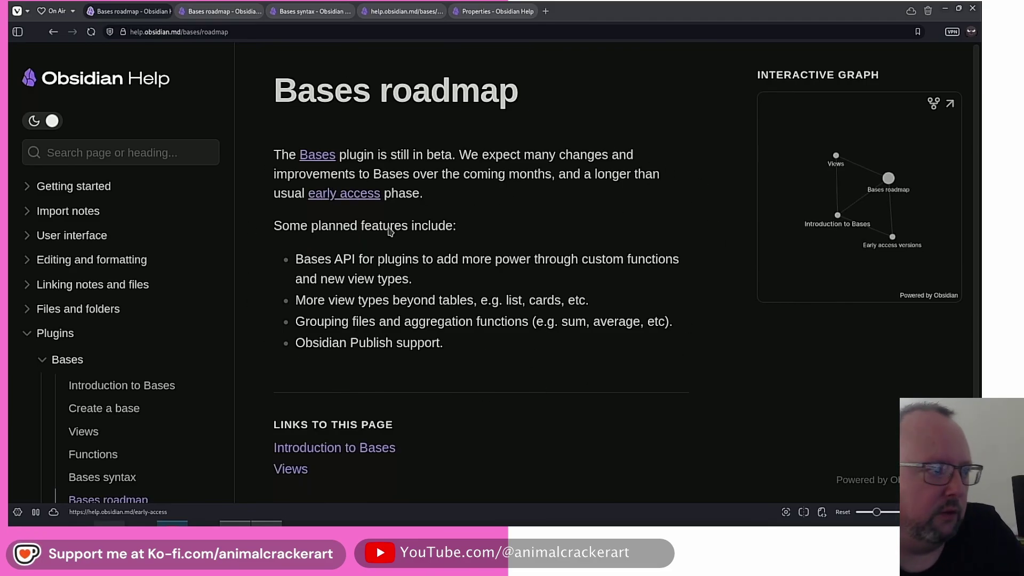
left_click_drag(294, 259, 462, 272)
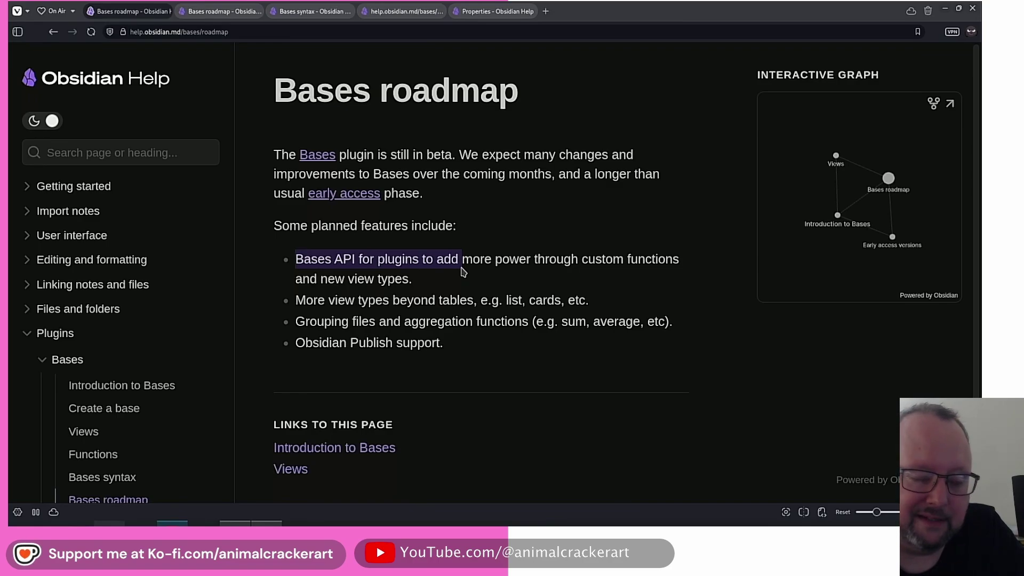
left_click_drag(326, 301, 518, 304)
left_click(517, 303)
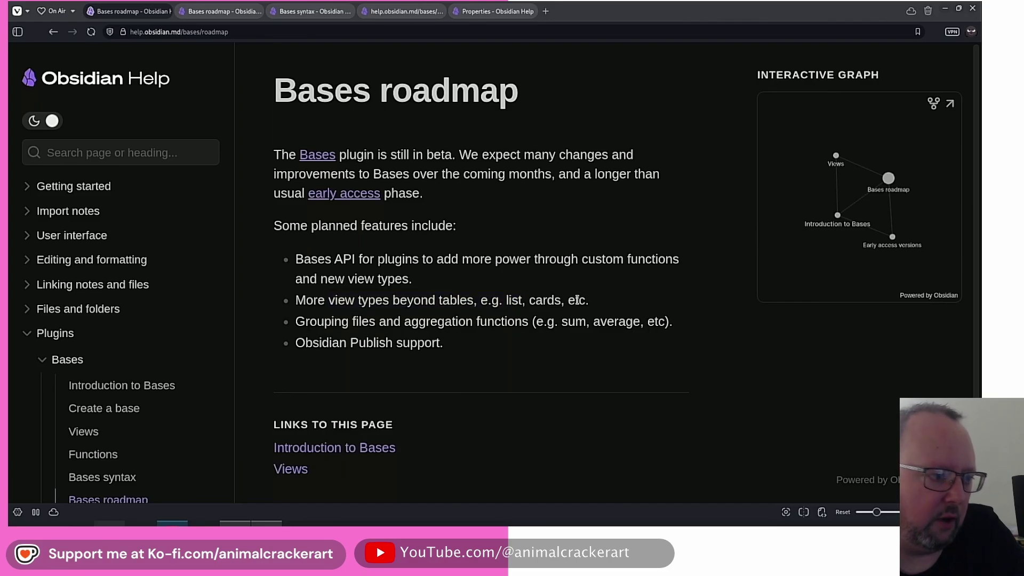
Step: Highlight the third feature and the Obsidian Publish support item, then move to the Bases syntax page
left_click_drag(334, 321, 529, 317)
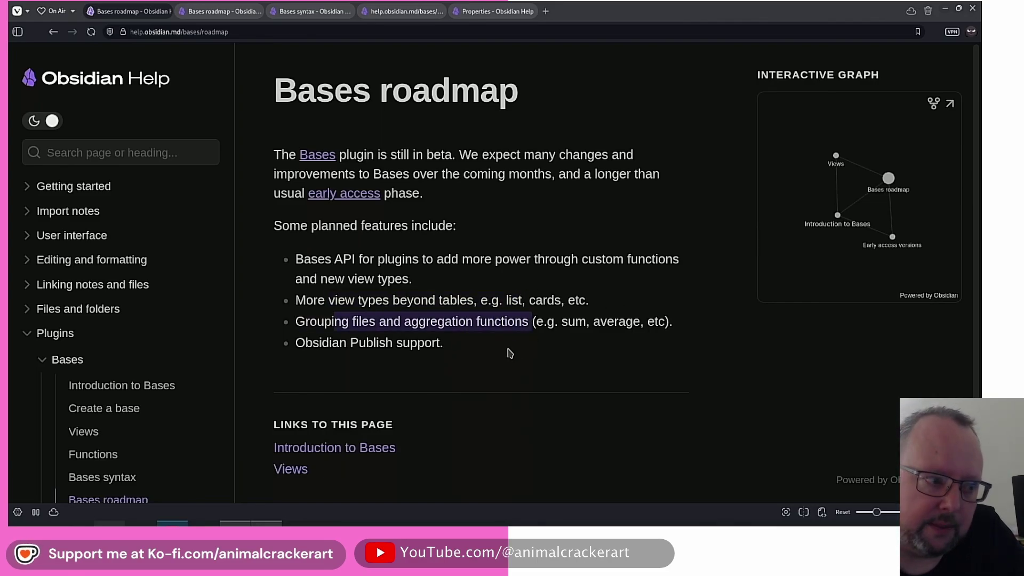
left_click_drag(507, 352, 327, 344)
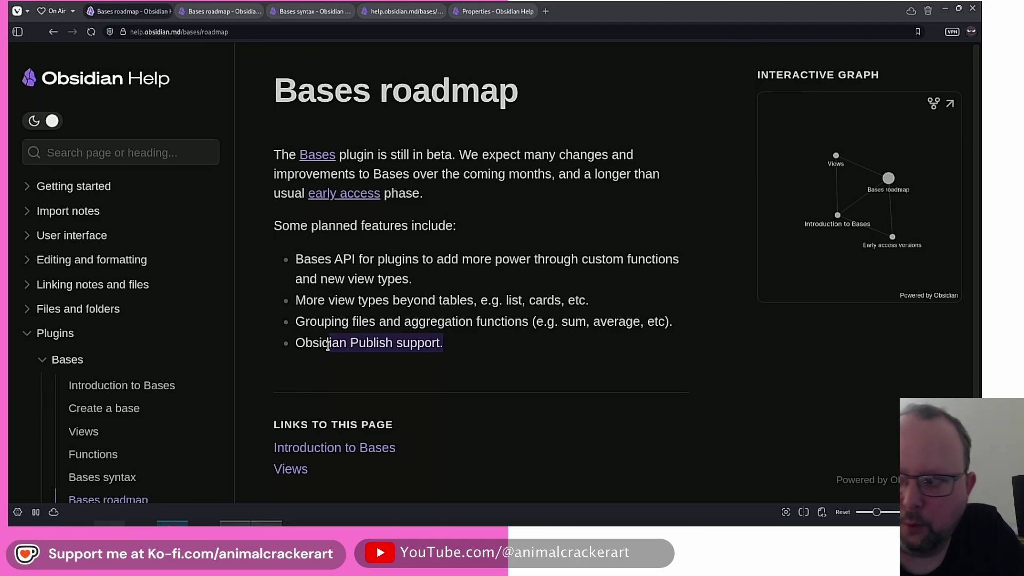
left_click(404, 273)
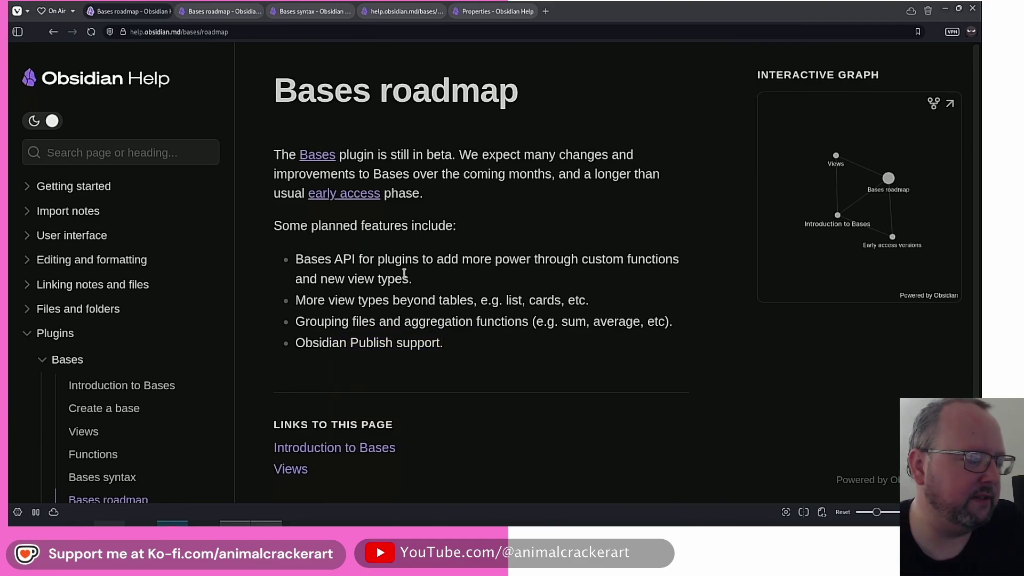
key("ctrl+Tab")
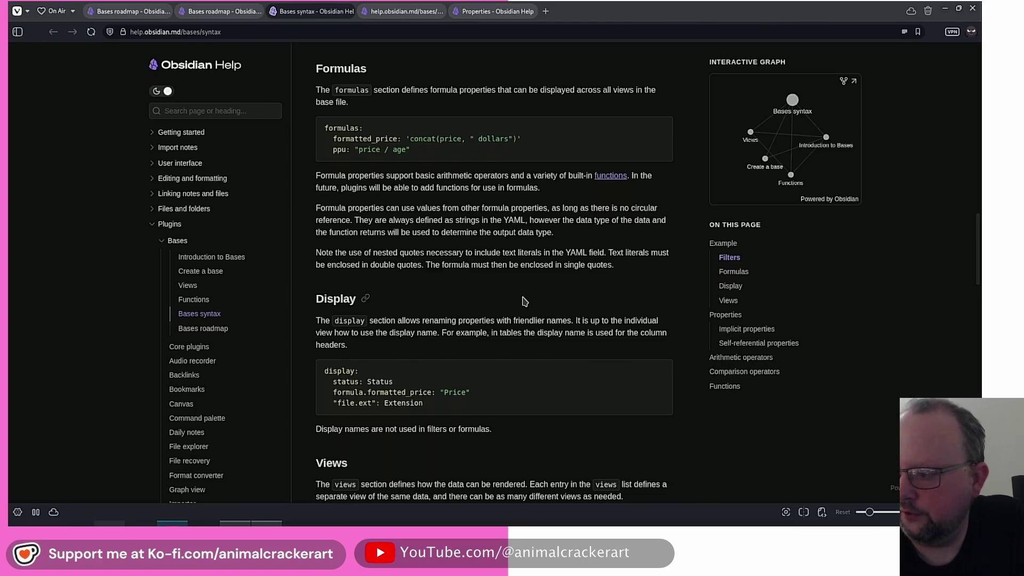